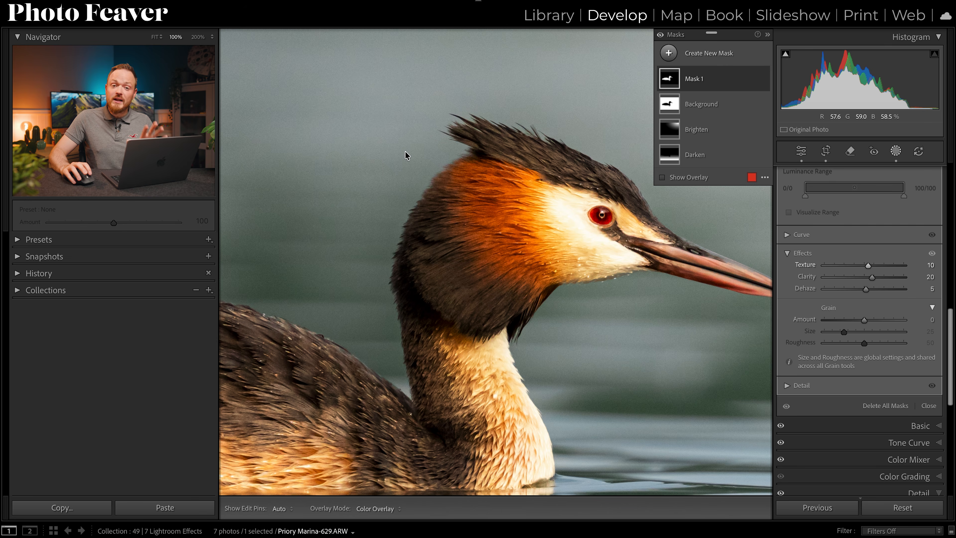
# Inspect the feather detail along the bird's back and body at 100% zoom.
pyautogui.click(405, 324)
pyautogui.moveTo(444, 258); pyautogui.dragTo(470, 256)
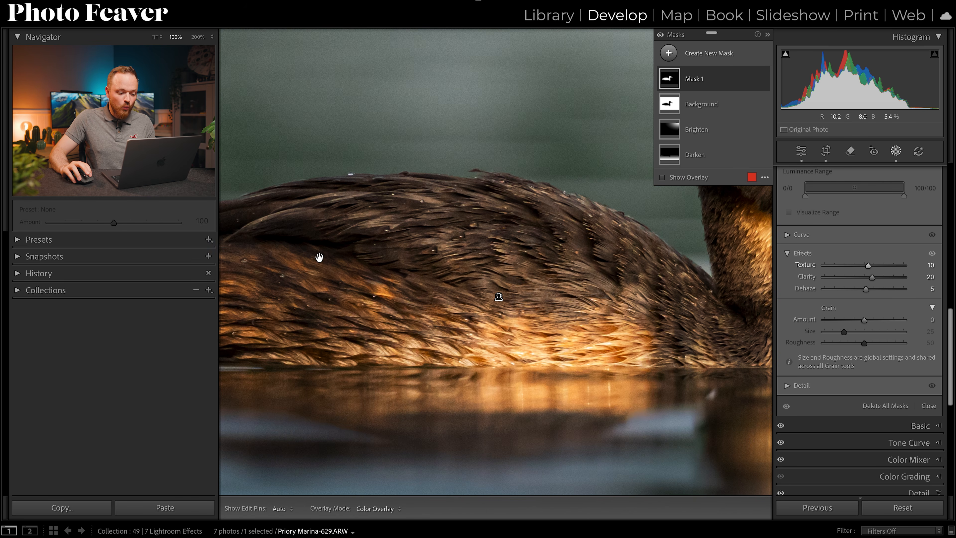
pyautogui.moveTo(320, 259); pyautogui.dragTo(489, 256)
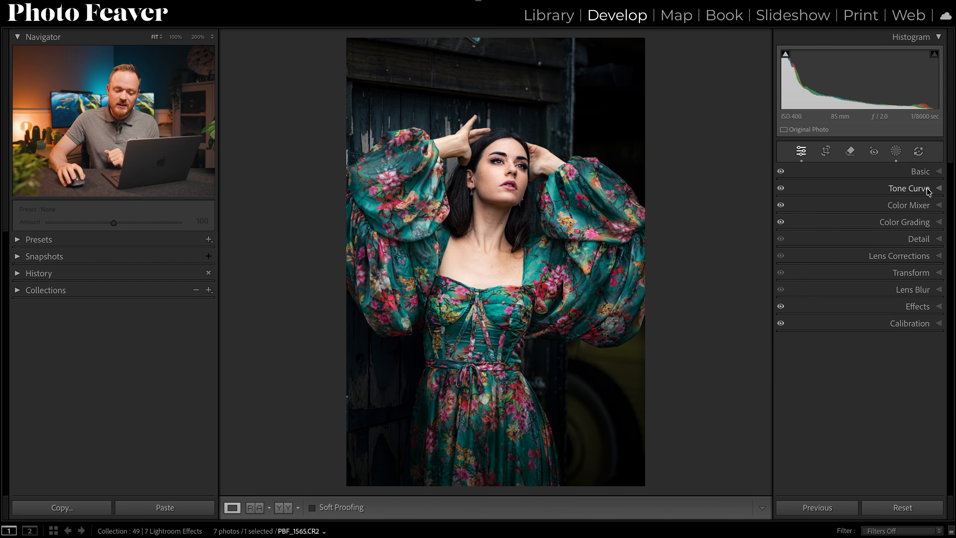
# Try raising the portrait's Blacks to +34 and +87, and return them to 0.
pyautogui.click(921, 172)
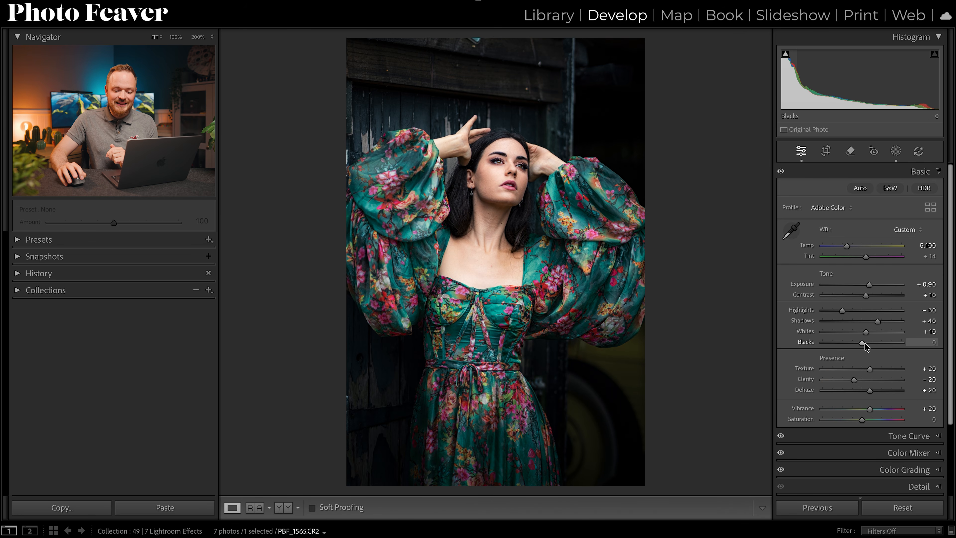
pyautogui.moveTo(866, 343); pyautogui.dragTo(876, 343)
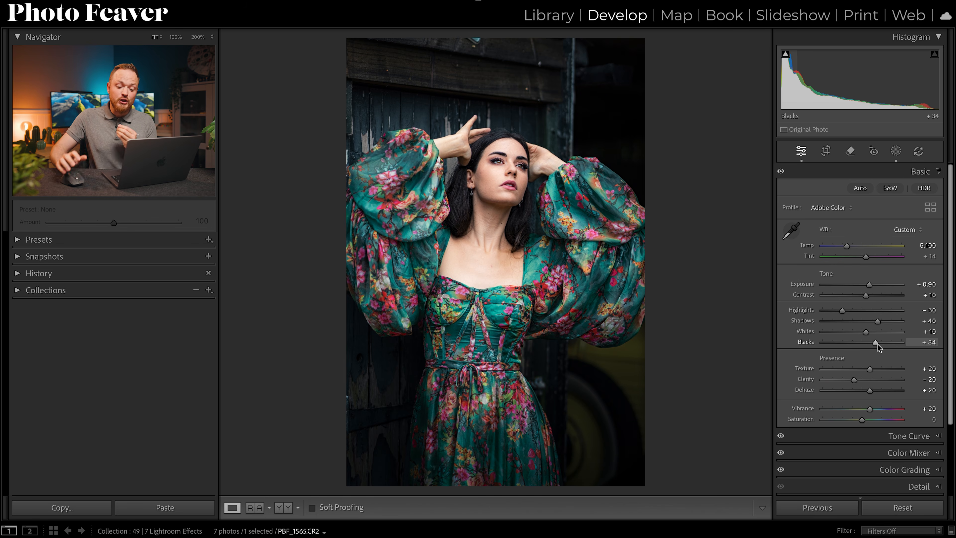
pyautogui.moveTo(877, 344); pyautogui.dragTo(901, 346)
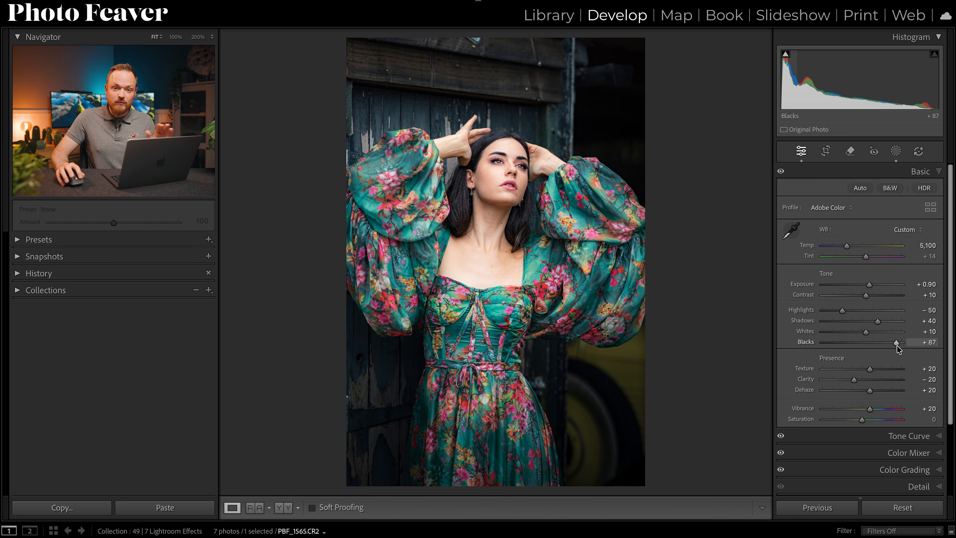
pyautogui.moveTo(897, 345); pyautogui.dragTo(867, 342)
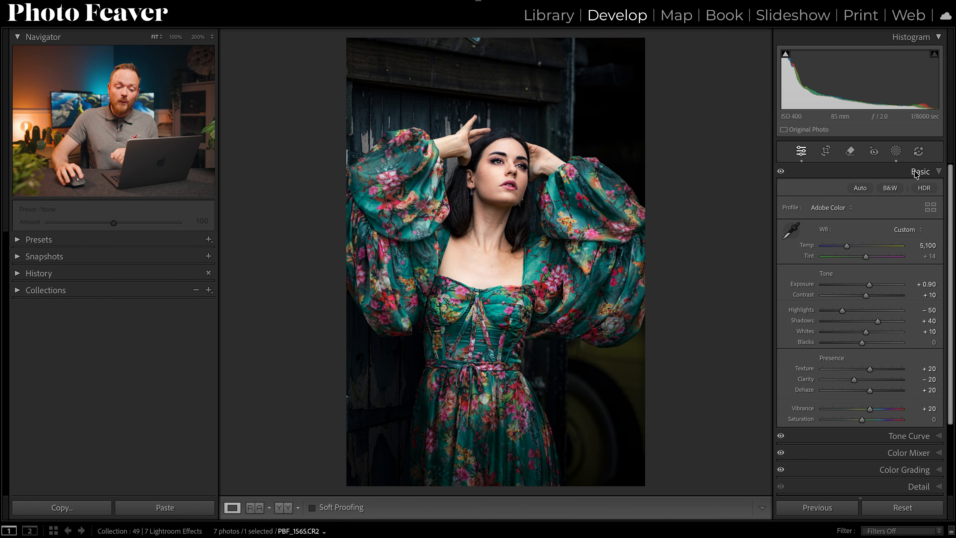
# Fade the portrait's shadows by lifting the point curve's black point to an output of about 20, keeping the lower curve point anchored.
pyautogui.click(918, 172)
pyautogui.click(912, 188)
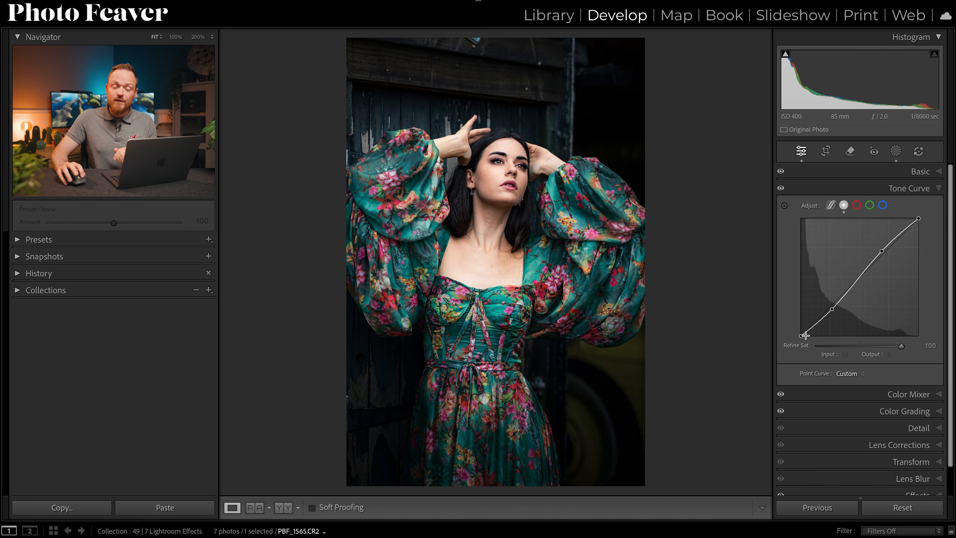
pyautogui.moveTo(802, 338); pyautogui.dragTo(795, 332)
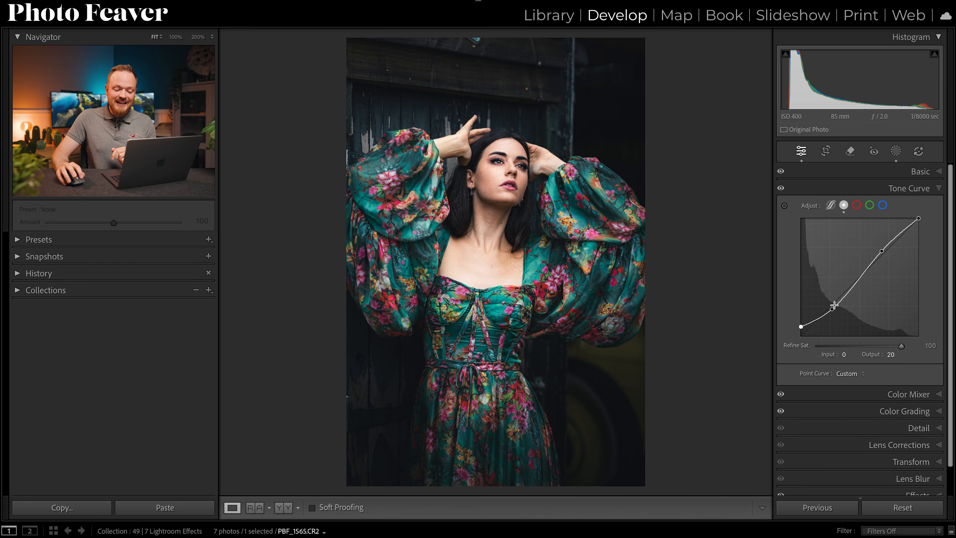
pyautogui.moveTo(832, 309); pyautogui.dragTo(830, 308)
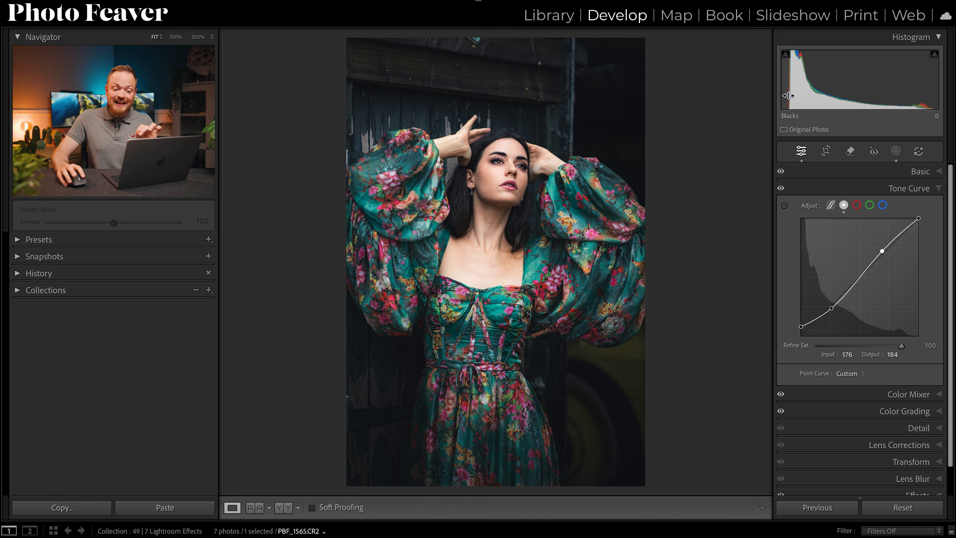
pyautogui.moveTo(795, 333); pyautogui.dragTo(777, 345)
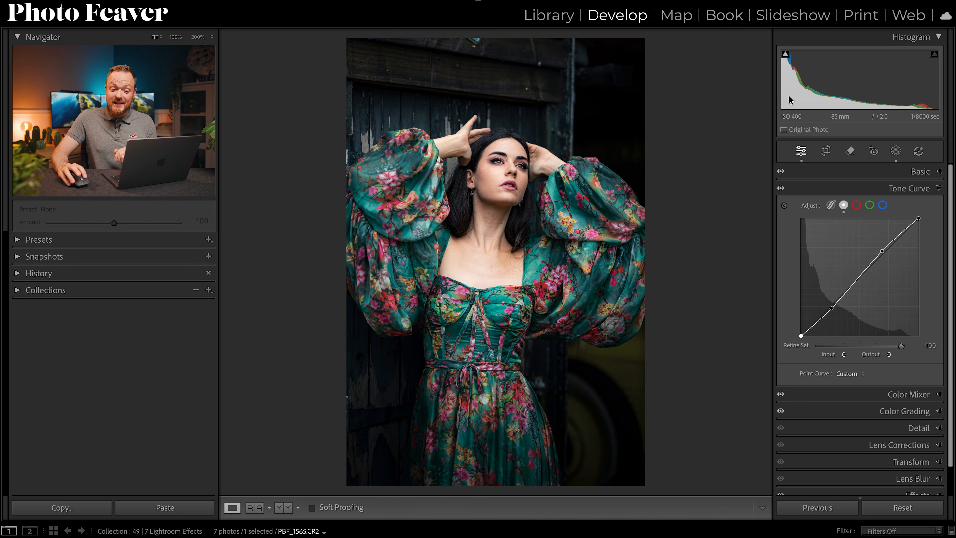
pyautogui.moveTo(801, 337)
pyautogui.mouseDown()
pyautogui.moveTo(790, 330)
pyautogui.moveTo(799, 327)
pyautogui.mouseUp()
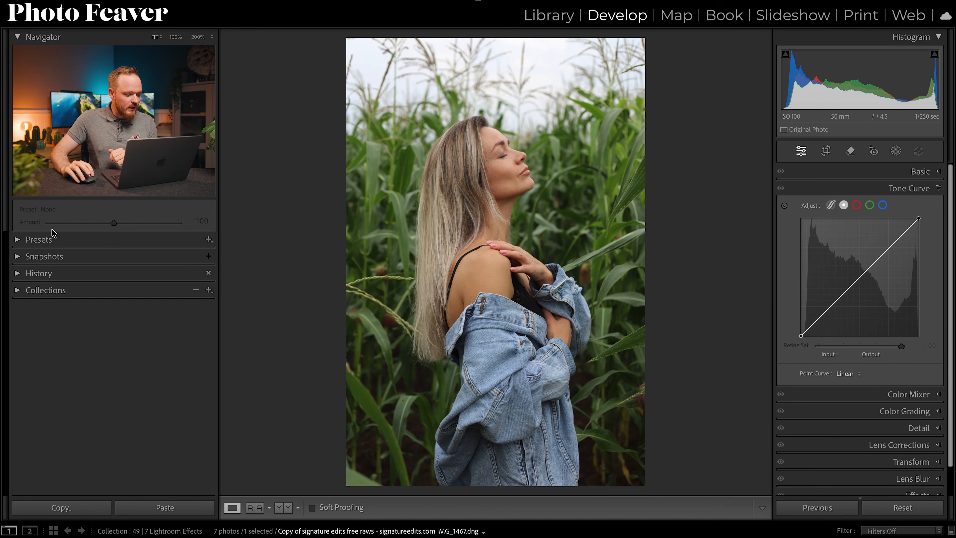
# Apply the Kodak Portra 1600 preset from the Kodak Portra Film Simulations group to the cornfield portrait.
pyautogui.click(37, 240)
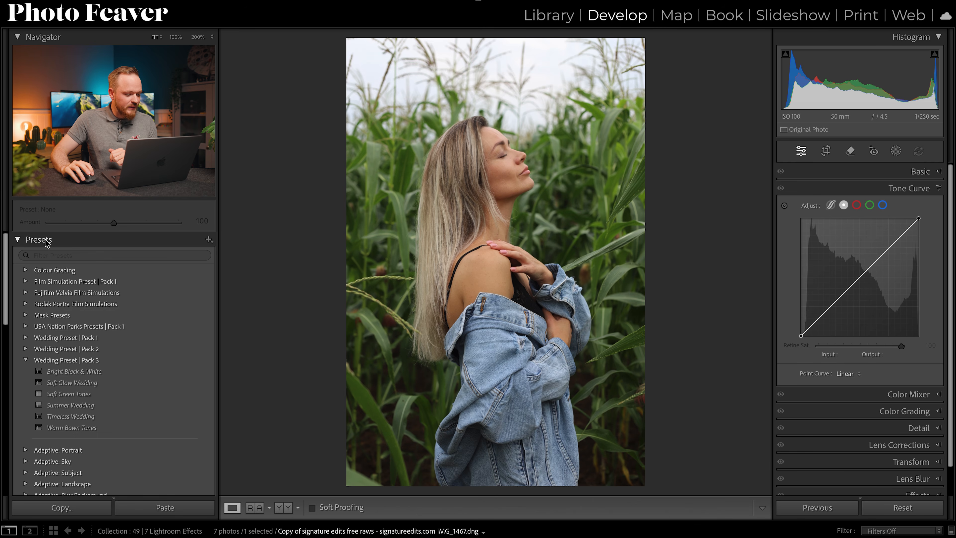
pyautogui.click(61, 305)
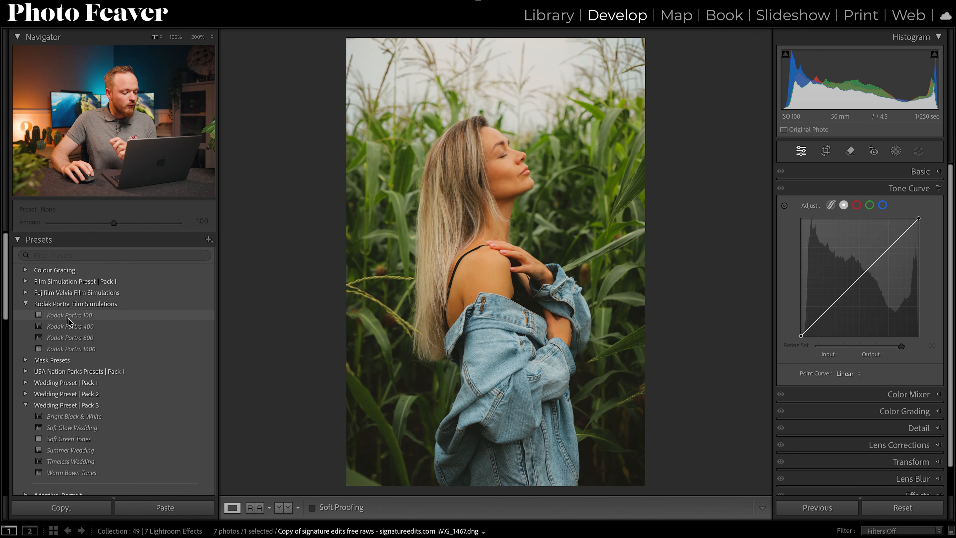
pyautogui.click(63, 350)
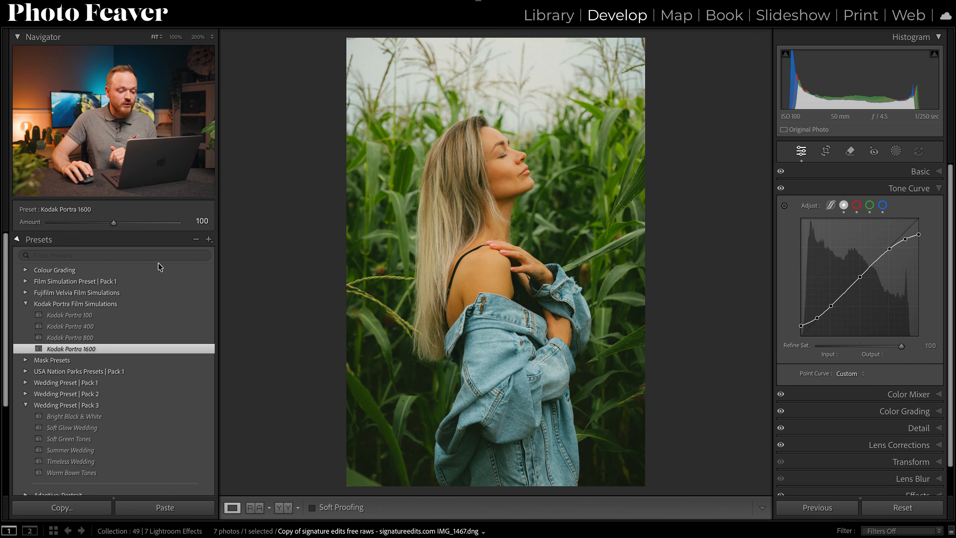
pyautogui.click(69, 242)
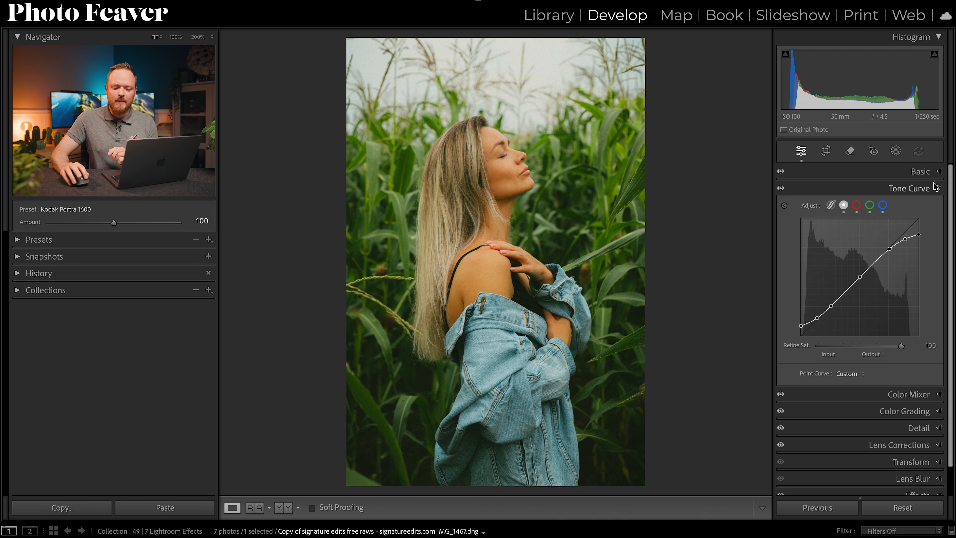
# Review the preset's Basic tone settings, point curve and Color Grading wheels, including the global wheel.
pyautogui.click(919, 171)
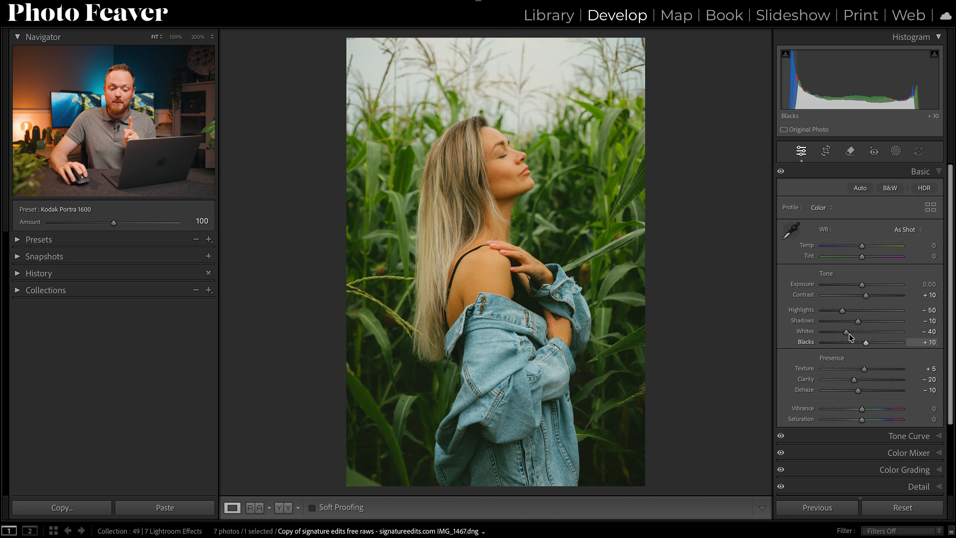
pyautogui.click(920, 172)
pyautogui.click(921, 189)
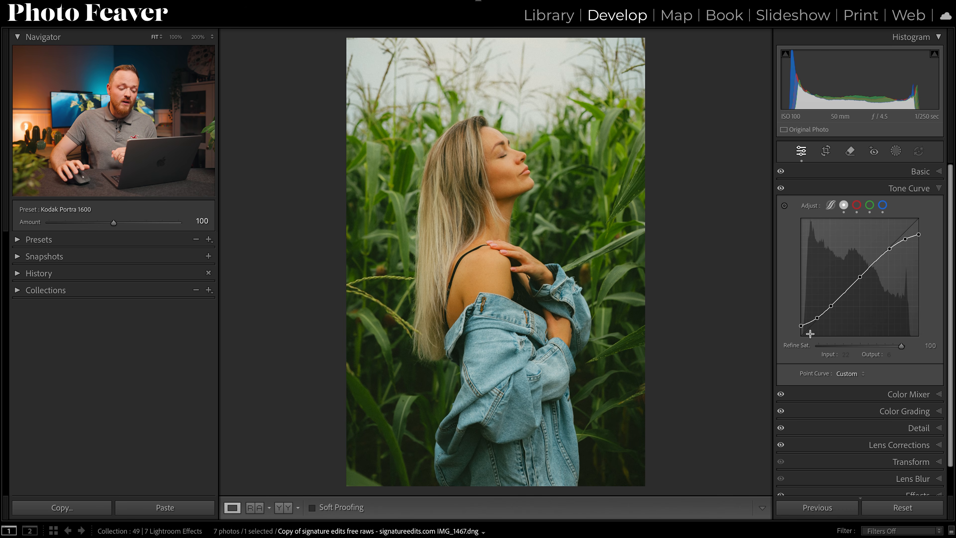
pyautogui.click(920, 188)
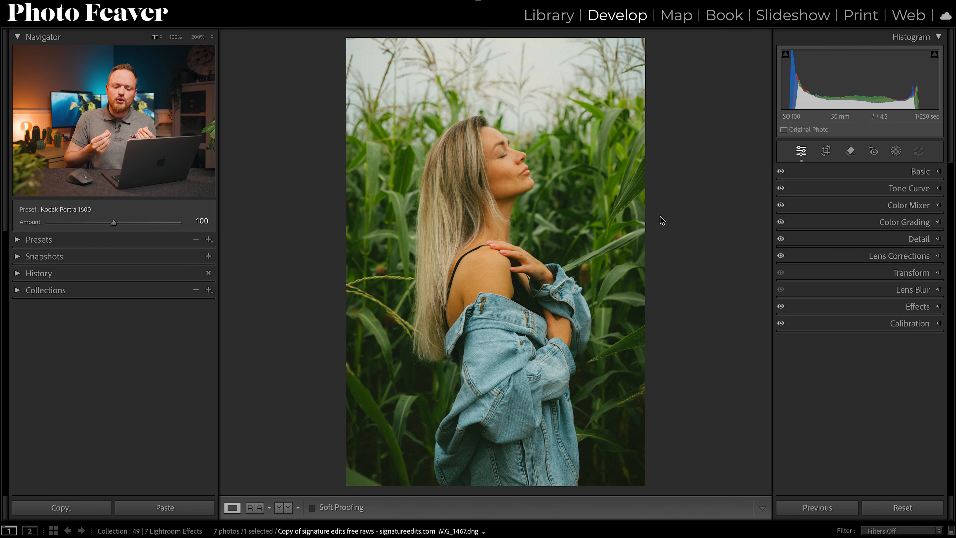
pyautogui.click(915, 222)
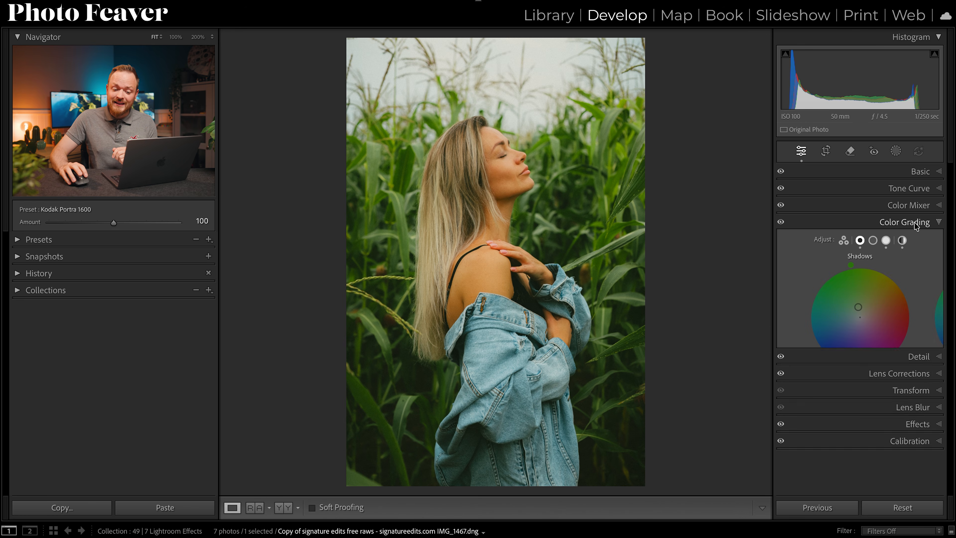
pyautogui.click(901, 241)
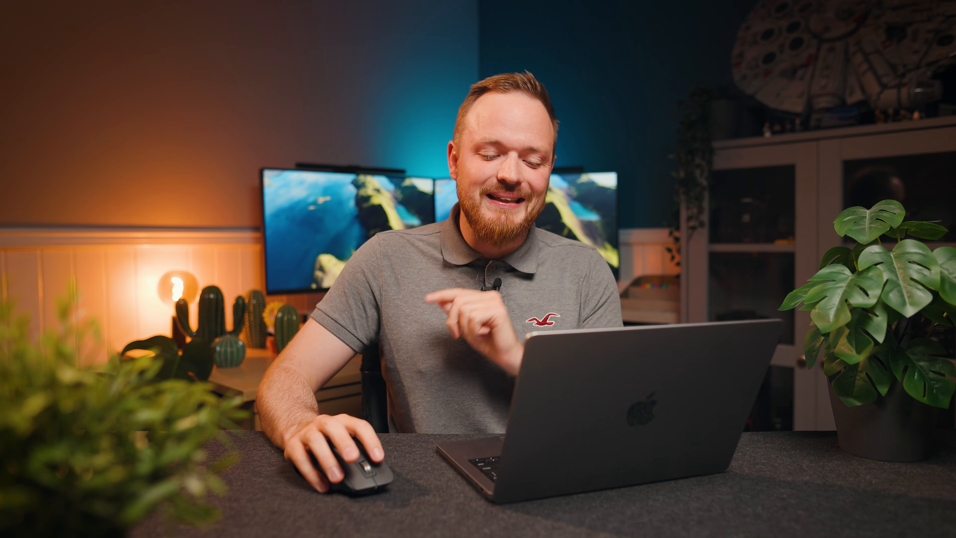
# Review the preset's vignette and grain settings, and examine the grain on the woman's face and hair at 100% zoom.
pyautogui.click(904, 308)
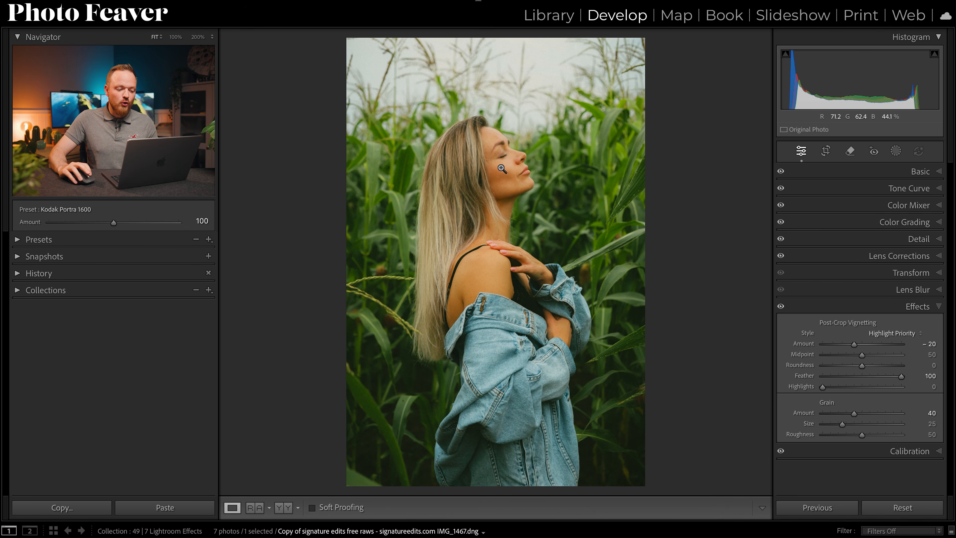
pyautogui.click(405, 278)
pyautogui.moveTo(586, 107); pyautogui.dragTo(473, 270)
pyautogui.moveTo(627, 205); pyautogui.dragTo(506, 348)
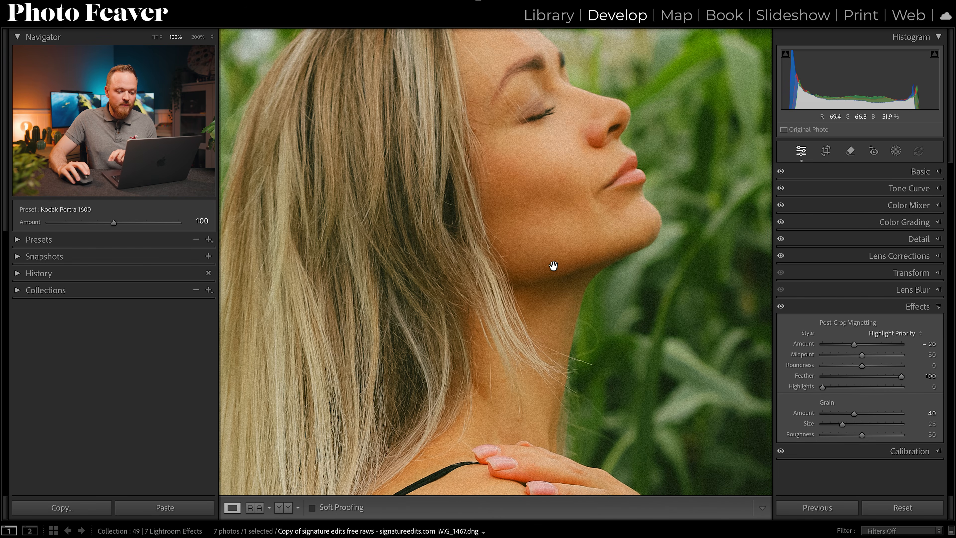
pyautogui.click(622, 180)
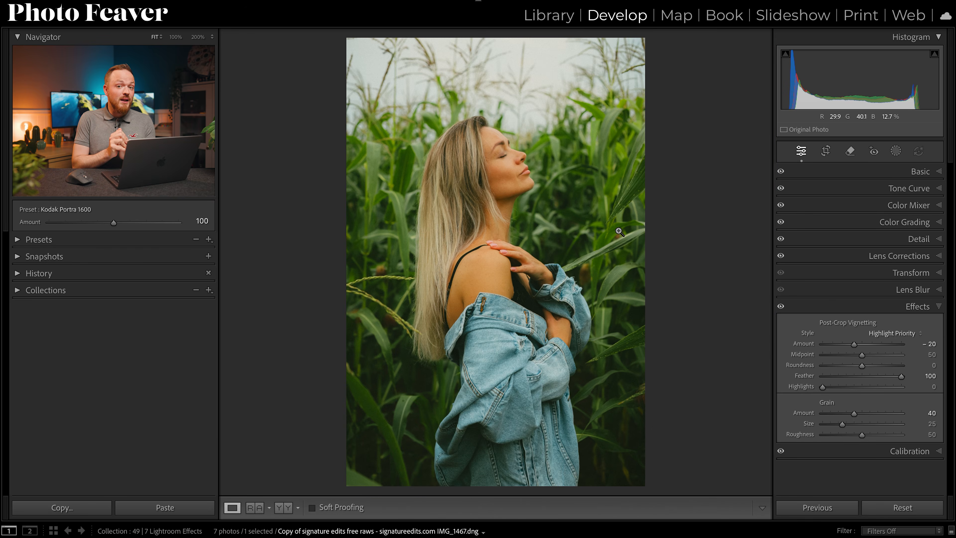
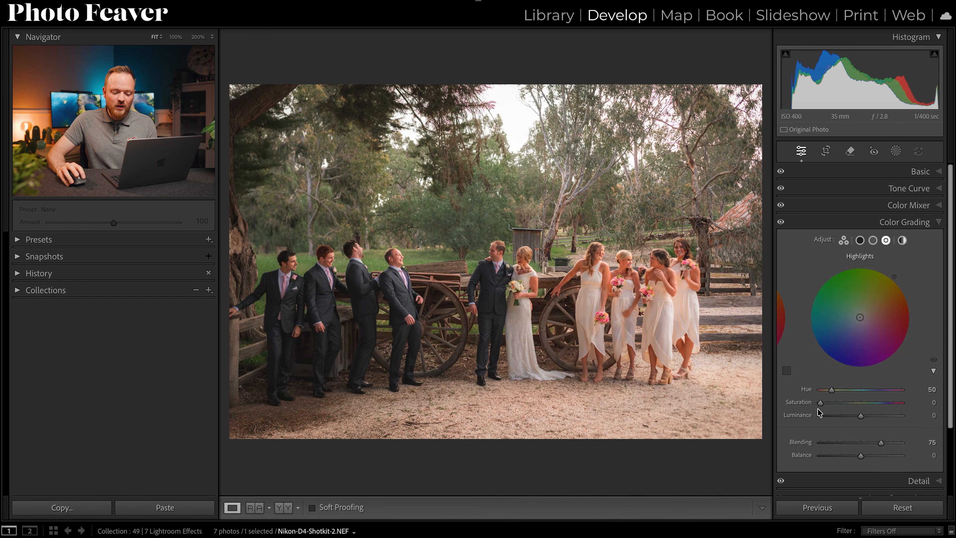
# Tint the group wedding photo's highlights in Color Grading with hue 50 and saturation 15.
pyautogui.moveTo(820, 402); pyautogui.dragTo(831, 402)
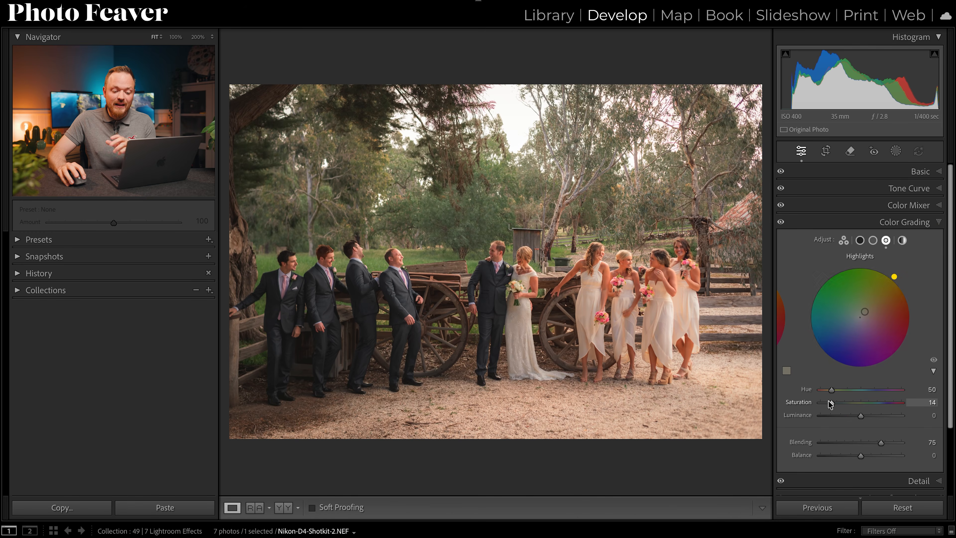
pyautogui.moveTo(830, 404); pyautogui.dragTo(831, 405)
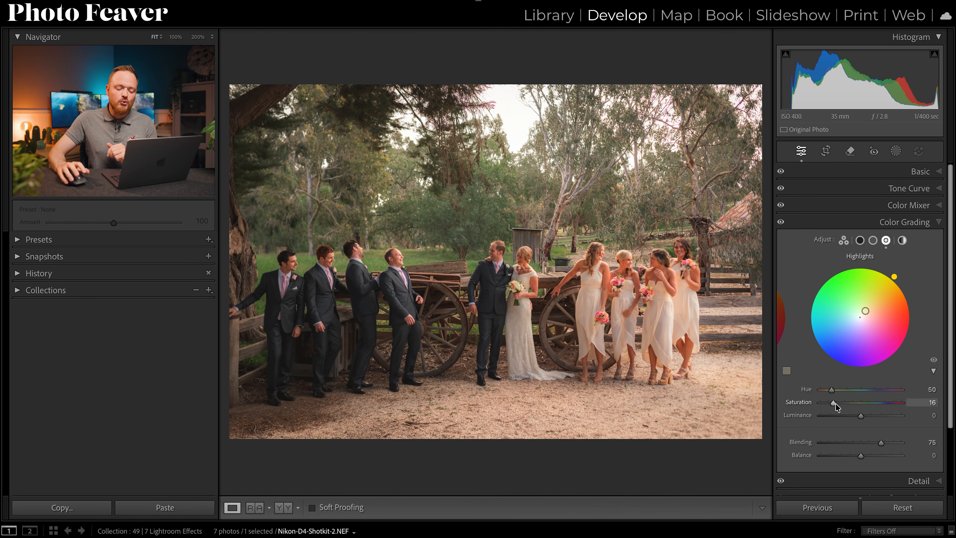
pyautogui.click(930, 403)
pyautogui.write('15')
pyautogui.press('Return')
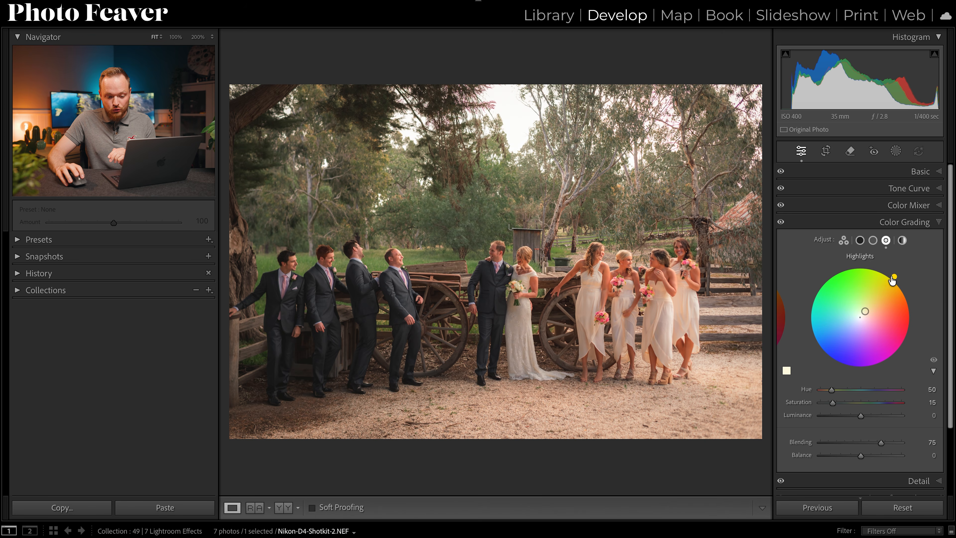
# Tint the group wedding photo's shadows blue in Color Grading with hue 230 and slightly raised saturation.
pyautogui.click(860, 241)
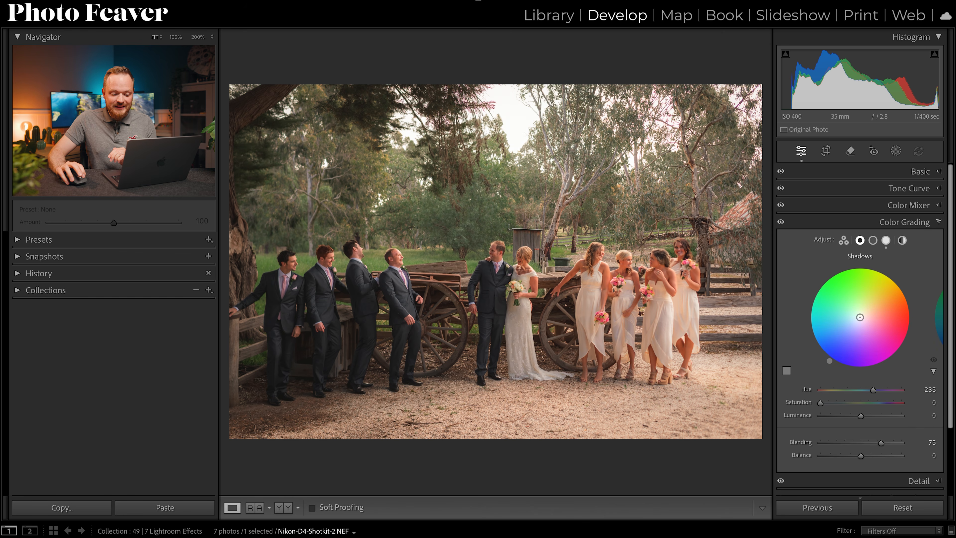
pyautogui.click(928, 389)
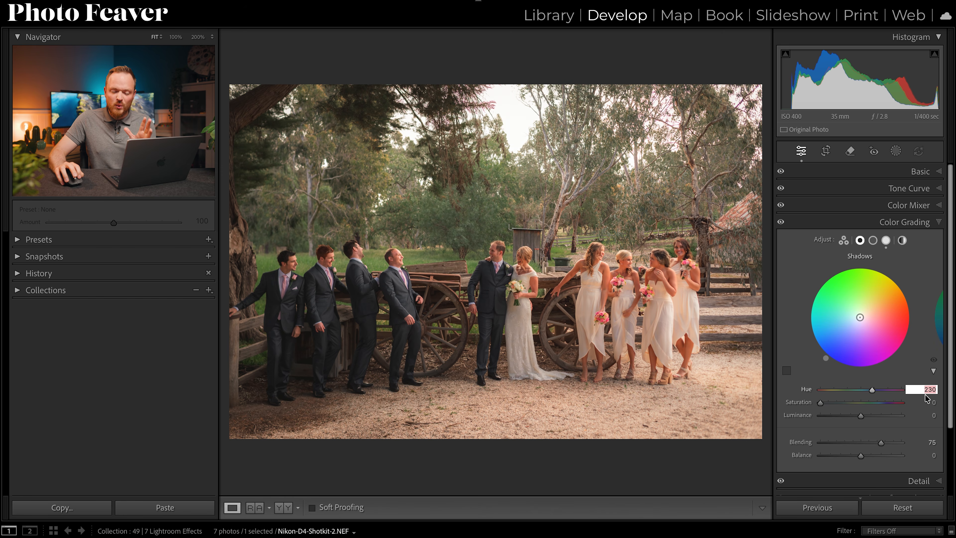
pyautogui.moveTo(820, 402); pyautogui.dragTo(828, 409)
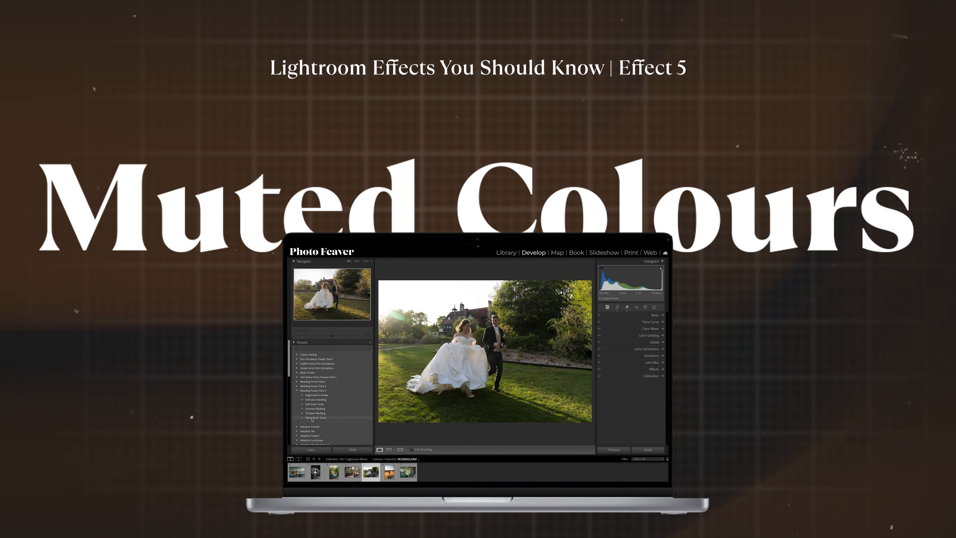
# Apply the Warm Bown Tones preset from the Wedding Preset | Pack 3 group to the bride and groom photo.
pyautogui.click(311, 418)
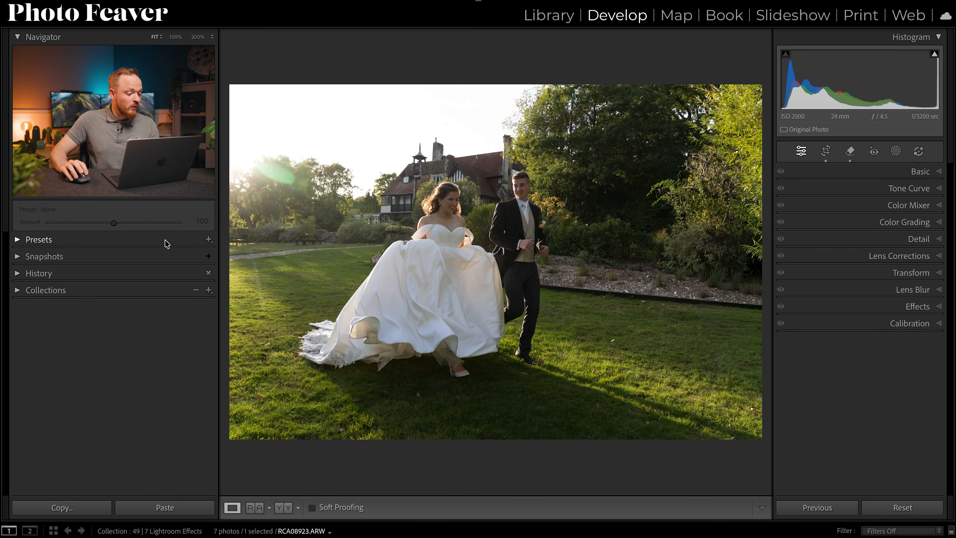
pyautogui.click(46, 241)
pyautogui.click(27, 303)
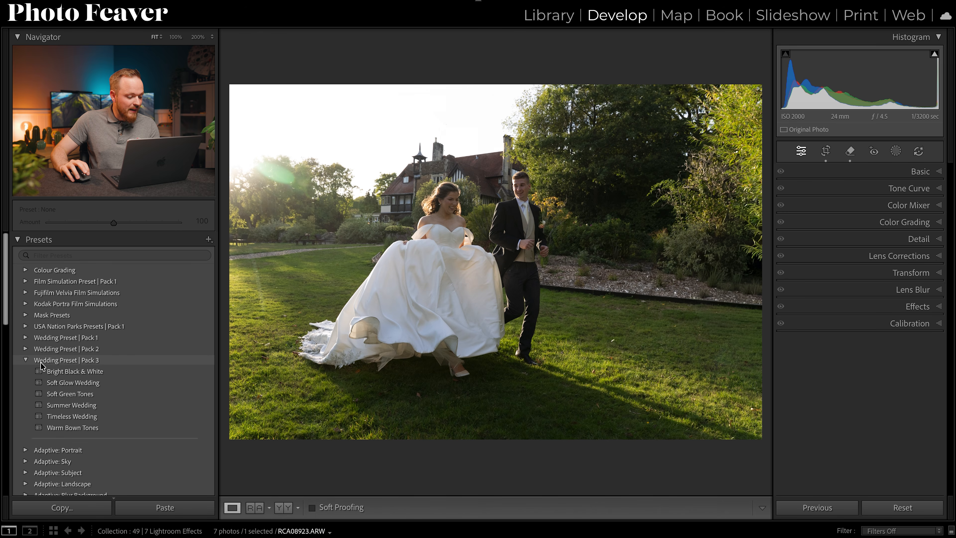
pyautogui.click(63, 428)
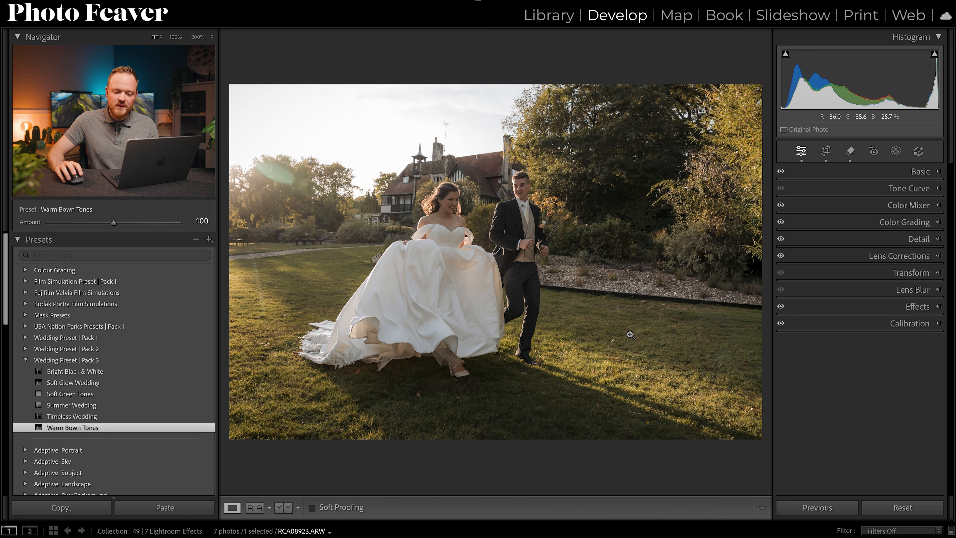
# Review the applied preset's hue, saturation and luminance adjustments in the Color Mixer and its Basic tone and presence settings.
pyautogui.click(909, 206)
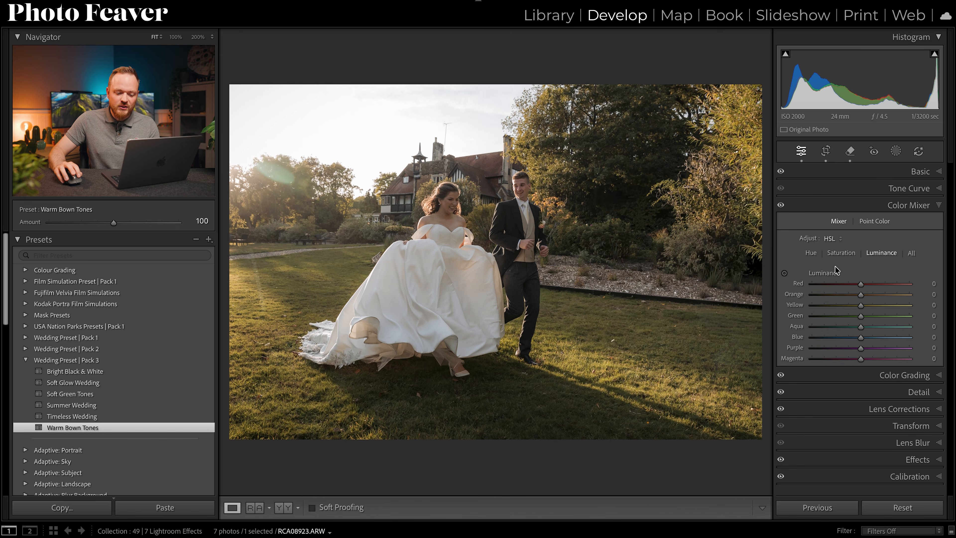
pyautogui.click(839, 253)
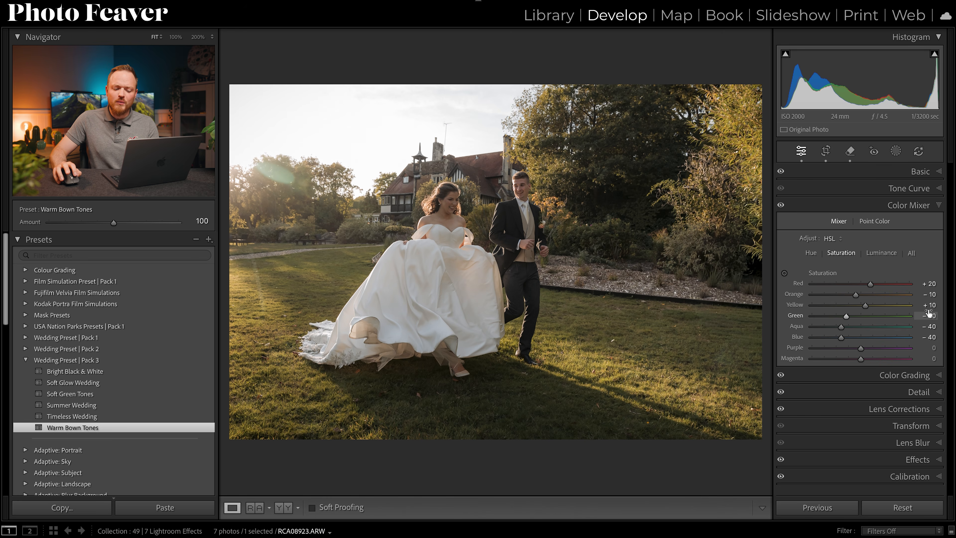
pyautogui.click(810, 253)
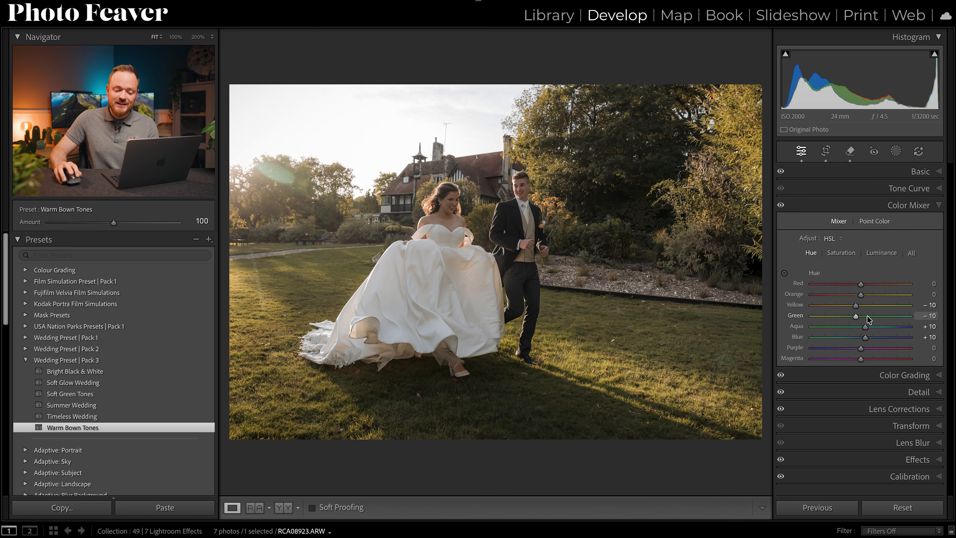
pyautogui.click(839, 253)
pyautogui.click(880, 254)
pyautogui.click(839, 253)
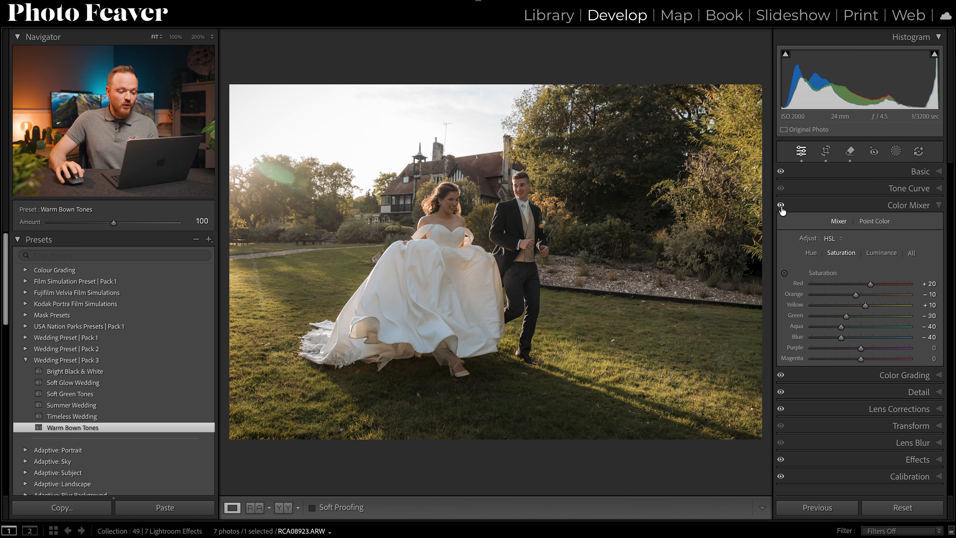
pyautogui.click(905, 203)
pyautogui.click(914, 171)
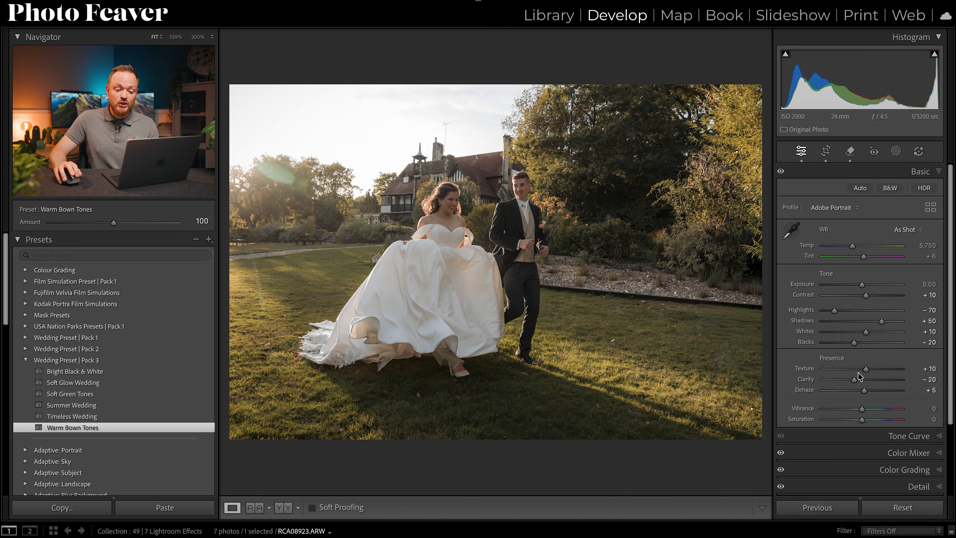
pyautogui.click(920, 172)
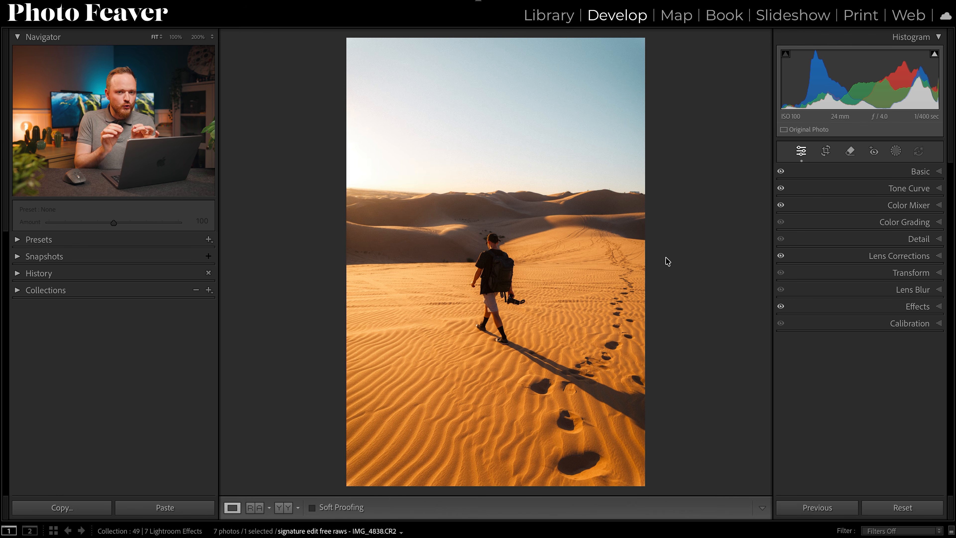
# Add a linear gradient mask rising from the bottom of the desert photo over the sand and set its exposure to -1.20.
pyautogui.click(930, 176)
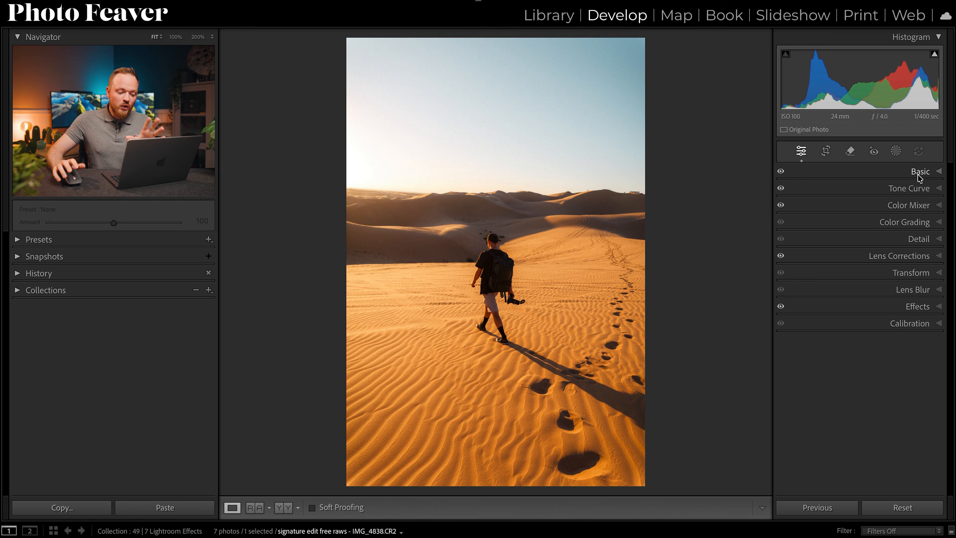
pyautogui.click(896, 152)
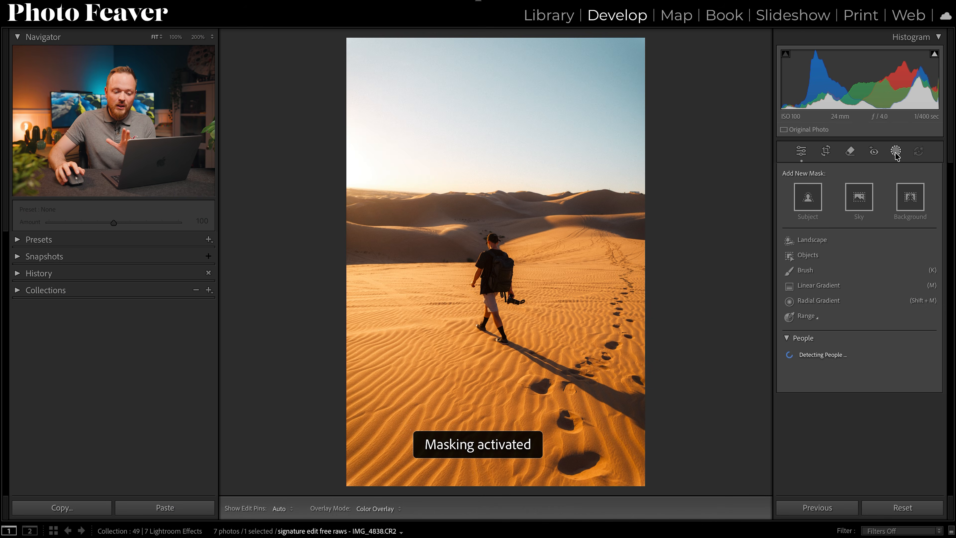
pyautogui.click(819, 285)
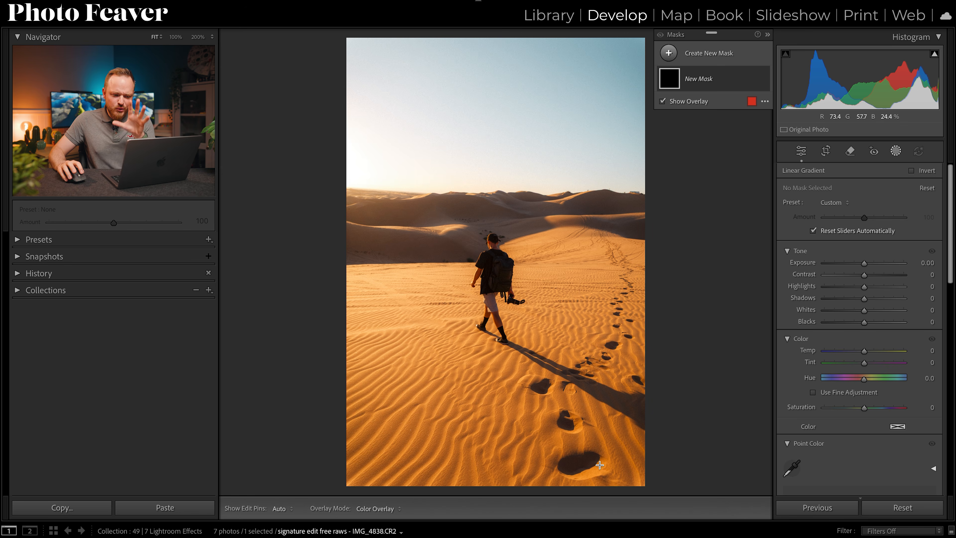
pyautogui.moveTo(608, 479); pyautogui.dragTo(566, 216)
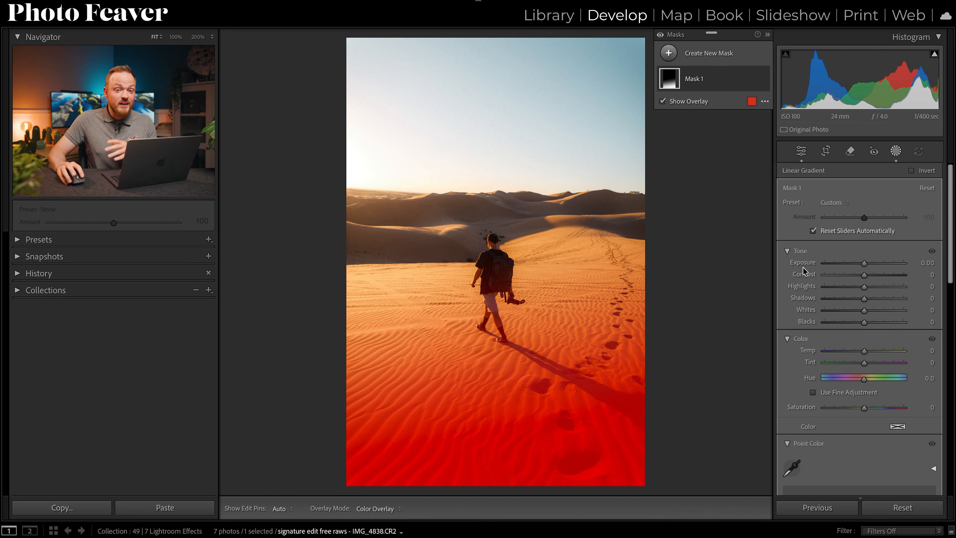
pyautogui.moveTo(861, 265); pyautogui.dragTo(852, 267)
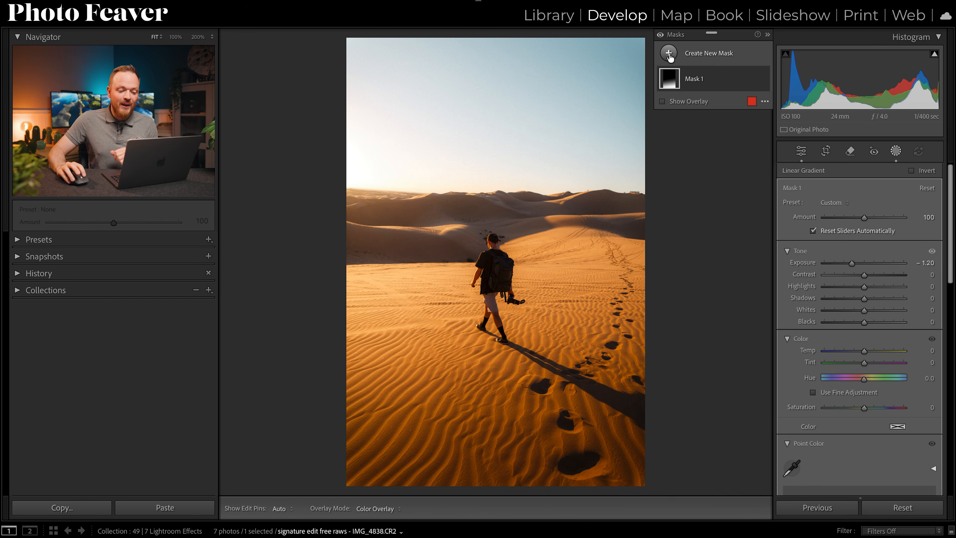
# Add a large radial gradient mask centred on the desert photo's left edge just above the horizon, with feather 100.
pyautogui.click(710, 55)
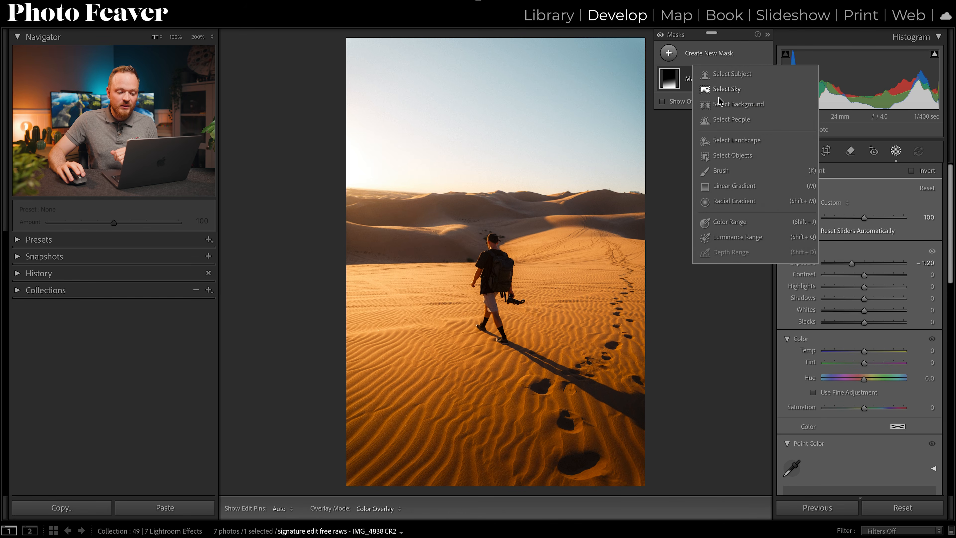
pyautogui.click(732, 201)
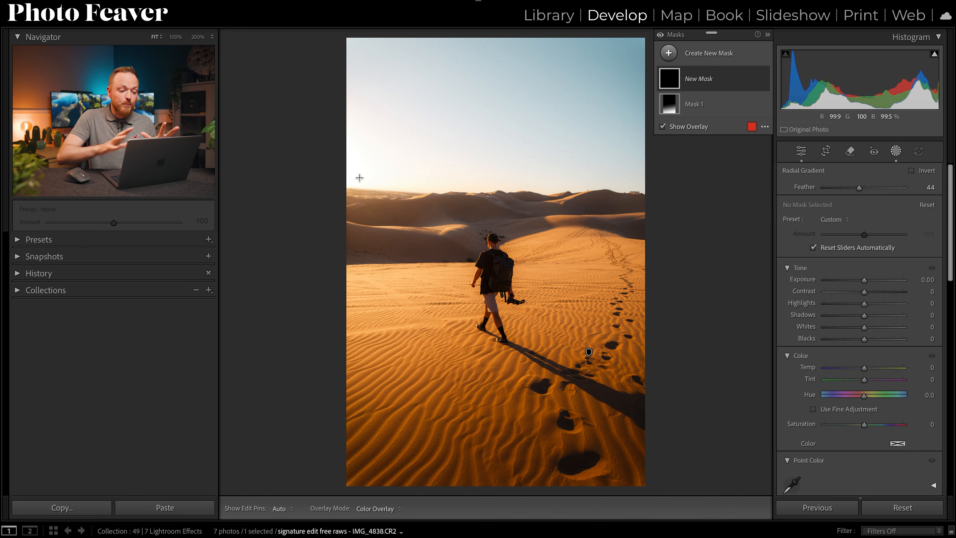
pyautogui.moveTo(367, 174); pyautogui.dragTo(454, 268)
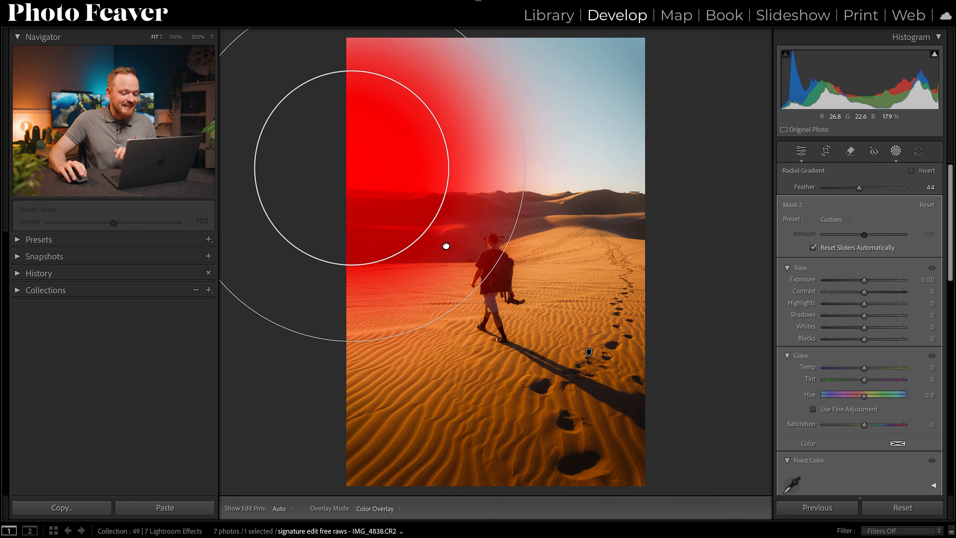
pyautogui.moveTo(353, 264); pyautogui.dragTo(423, 179)
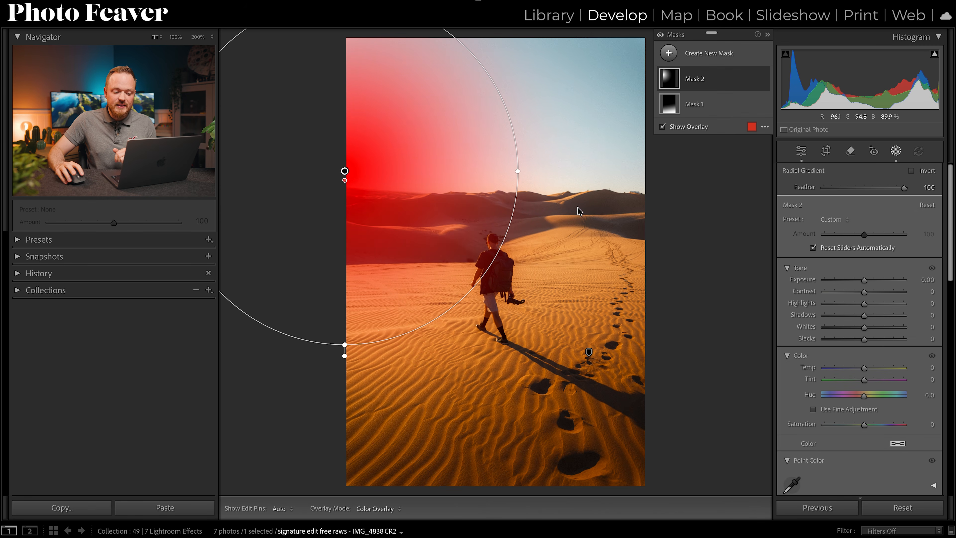
# Brighten and warm the radial mask with Exposure 0.86 and Temp 27, and soften it with Texture, Clarity and Dehaze at -20.
pyautogui.moveTo(863, 280); pyautogui.dragTo(867, 278)
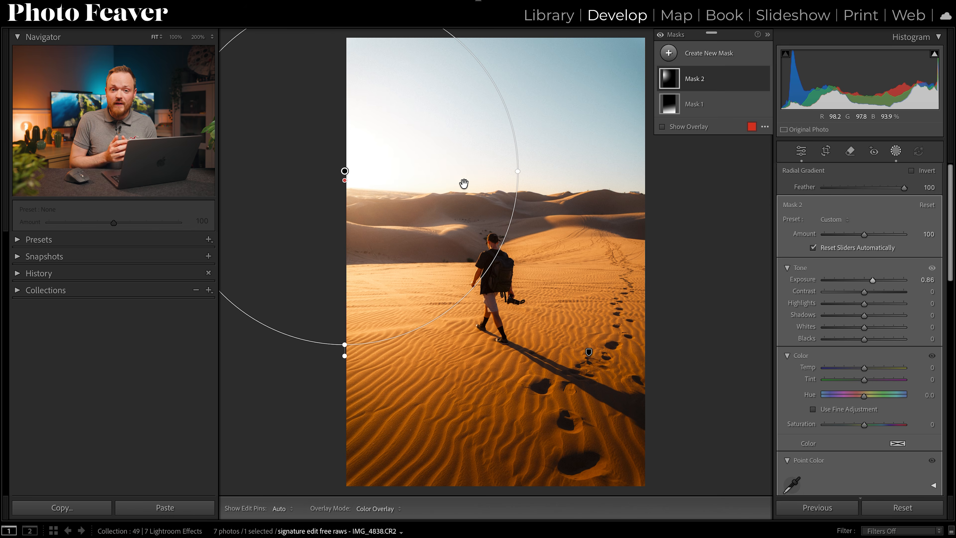
pyautogui.moveTo(862, 369); pyautogui.dragTo(872, 368)
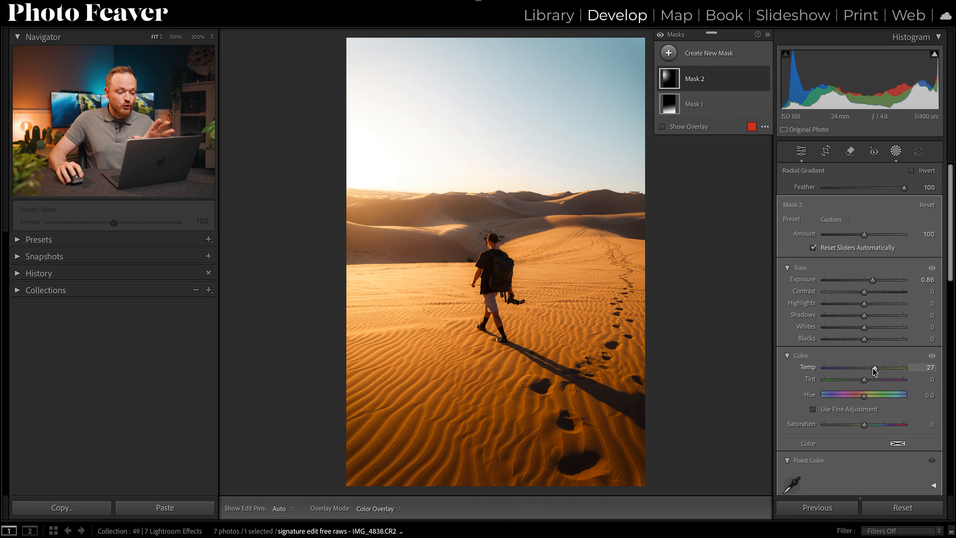
pyautogui.scroll(-3, 862, 363)
pyautogui.scroll(-10, 863, 368)
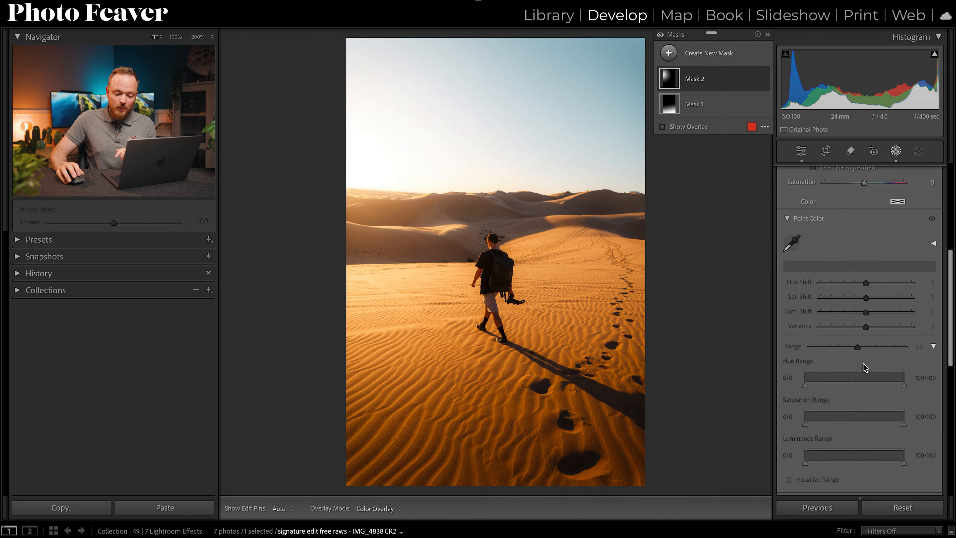
pyautogui.write('-20')
pyautogui.press('Tab')
pyautogui.write('-20')
pyautogui.press('Tab')
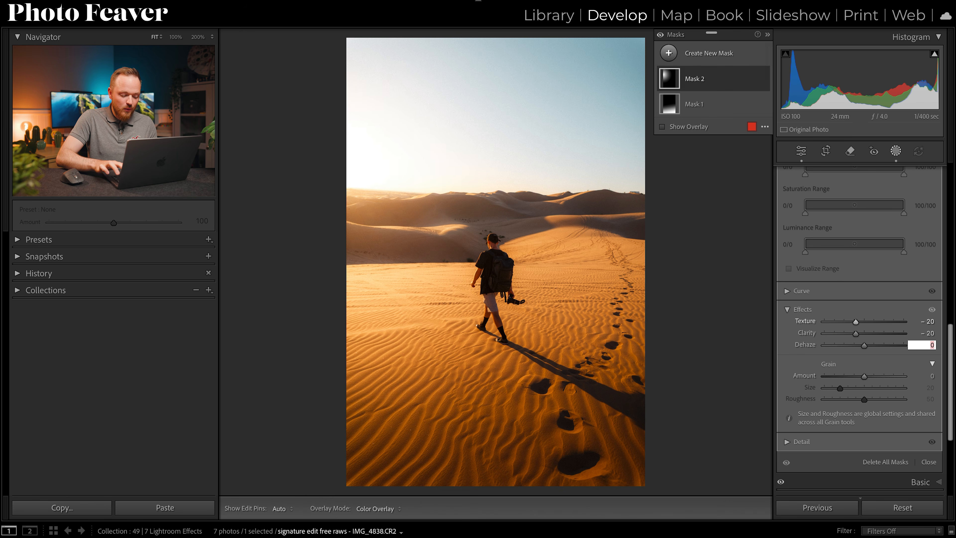
pyautogui.write('-20')
pyautogui.press('Return')
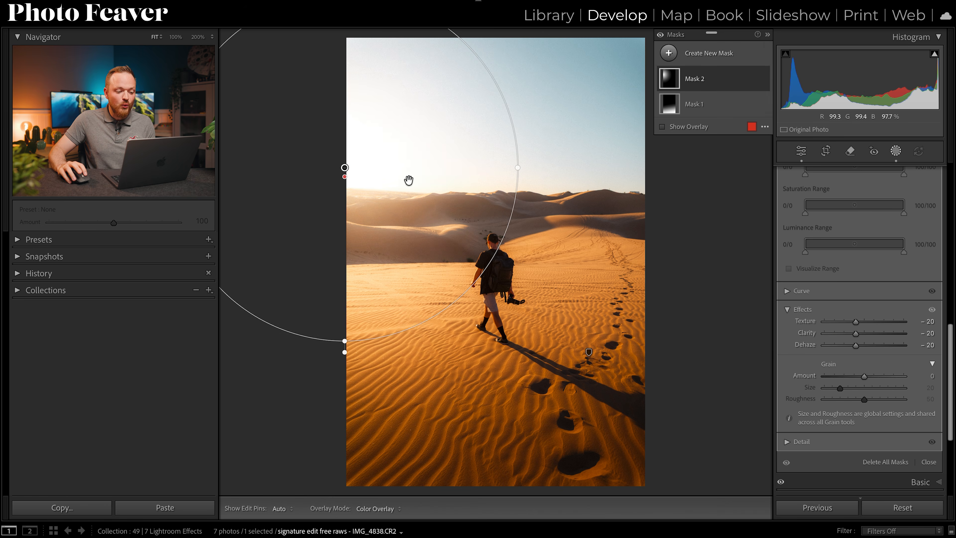
# Adjust the radial mask's placement across the desert sky, leave masking, and compare the edit with the original photo.
pyautogui.moveTo(476, 164); pyautogui.dragTo(569, 163)
pyautogui.moveTo(536, 178); pyautogui.dragTo(534, 178)
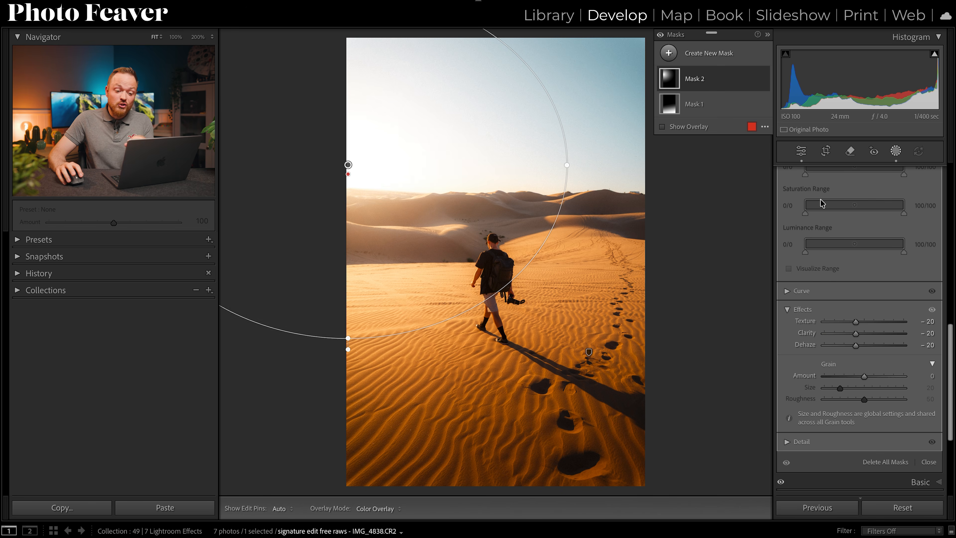
pyautogui.click(808, 156)
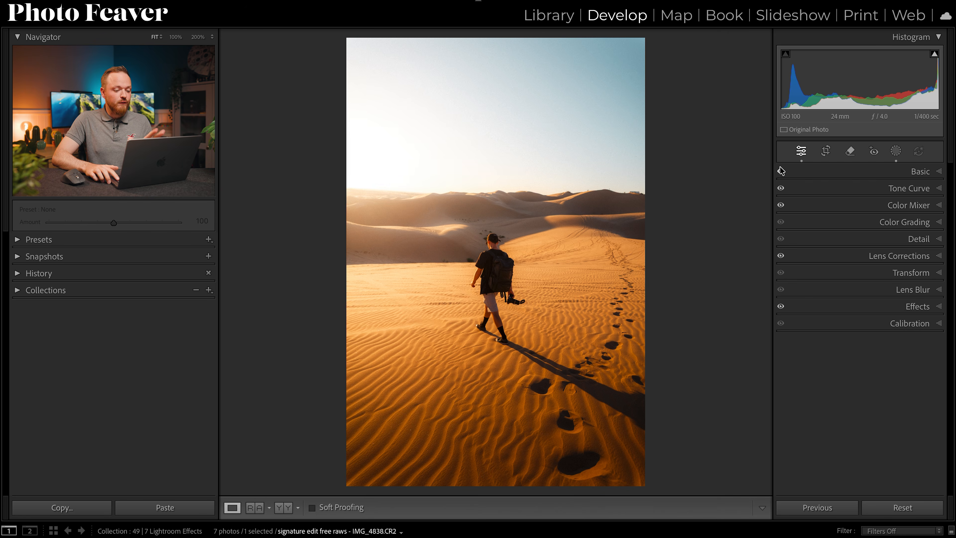
pyautogui.press('\\')
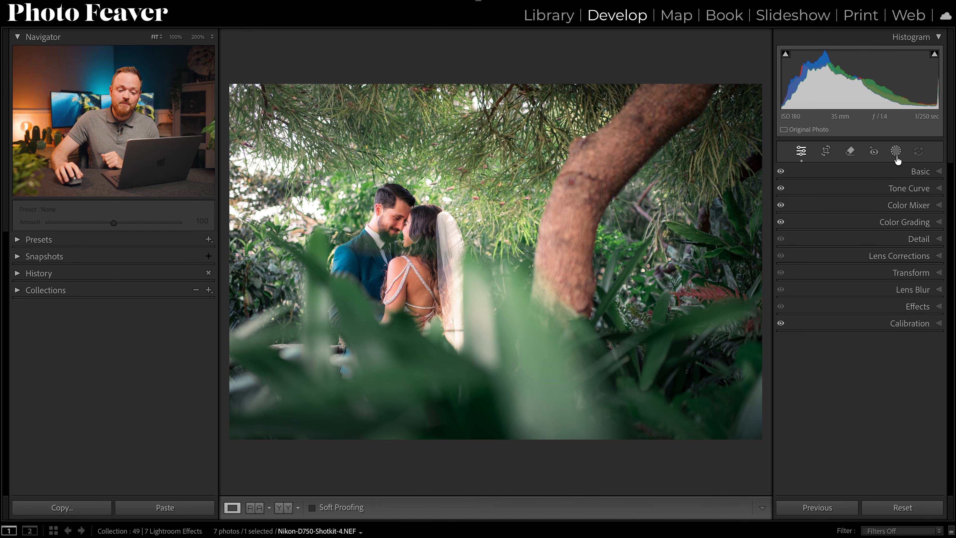
# Add a large circular radial gradient mask over the middle of the wedding photo and invert it to affect the surroundings.
pyautogui.click(895, 151)
pyautogui.click(696, 79)
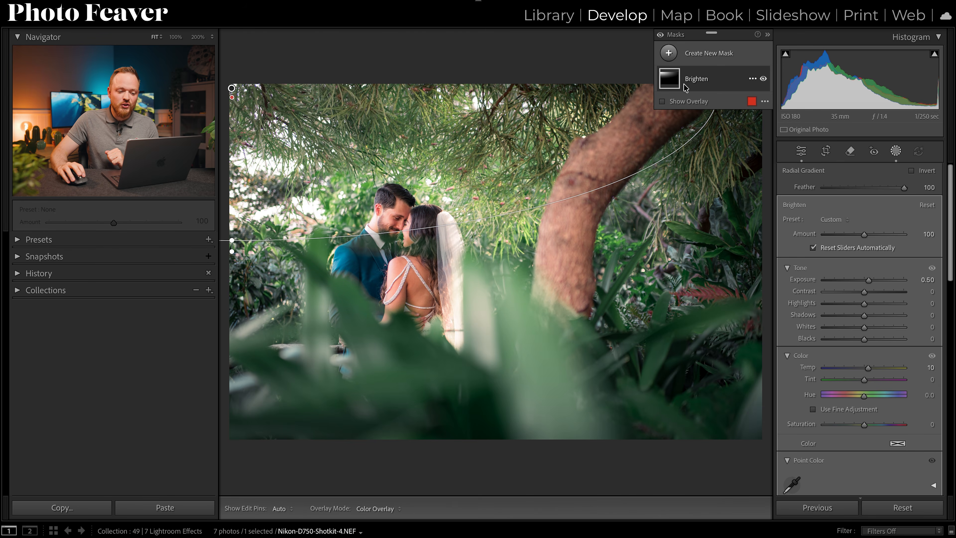
pyautogui.click(669, 53)
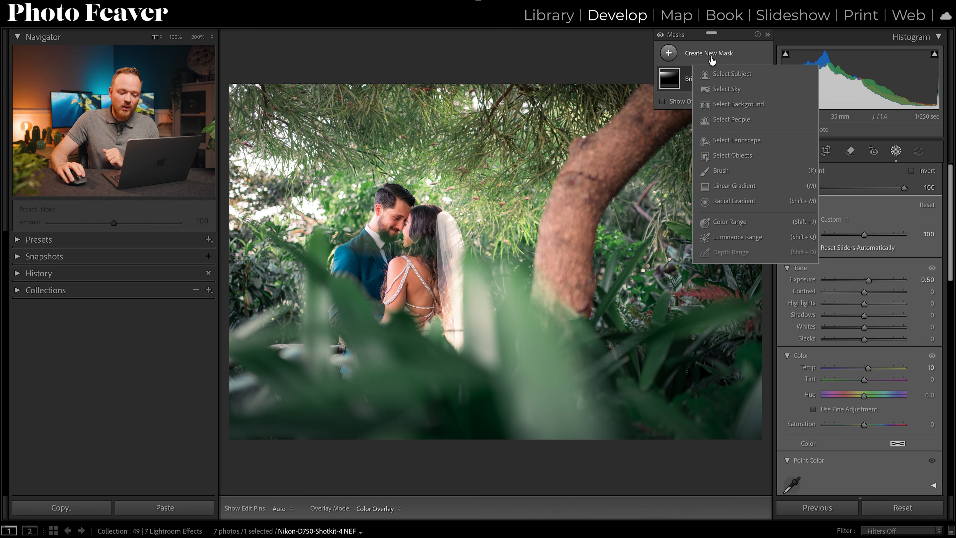
pyautogui.click(730, 201)
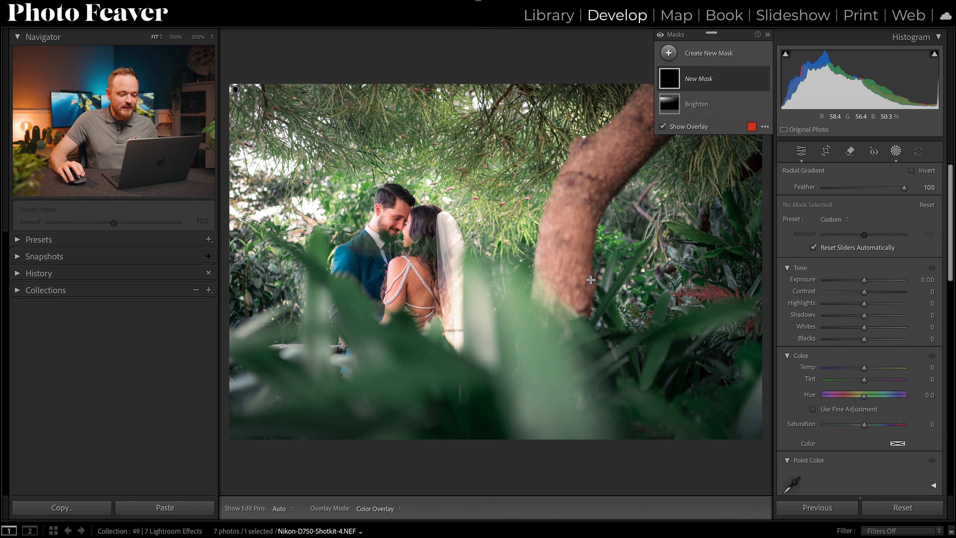
pyautogui.moveTo(468, 257); pyautogui.dragTo(699, 473)
pyautogui.moveTo(542, 358); pyautogui.dragTo(580, 376)
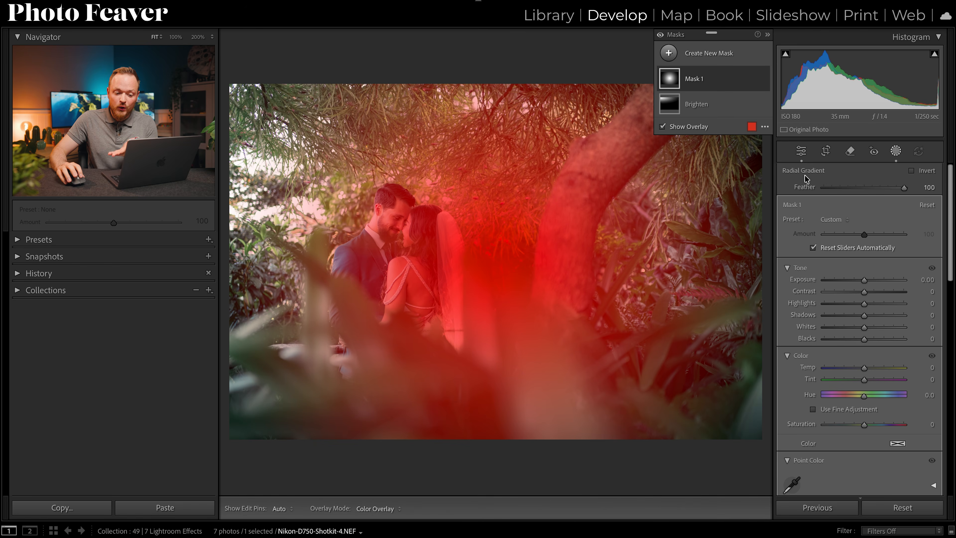
pyautogui.click(912, 171)
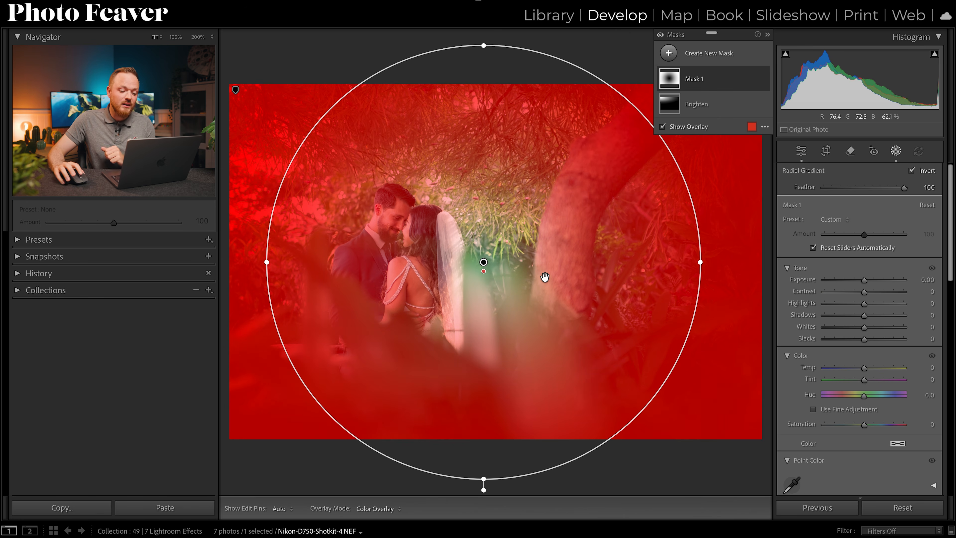
# Widen the inverted radial mask into a large ellipse centred on the couple and set its feather to 59.
pyautogui.moveTo(702, 262); pyautogui.dragTo(756, 264)
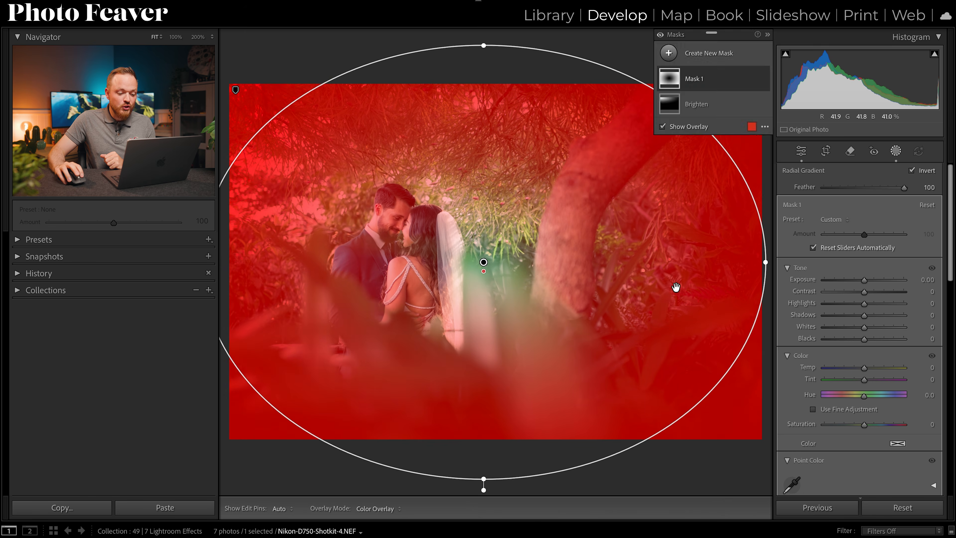
pyautogui.moveTo(489, 279); pyautogui.dragTo(501, 278)
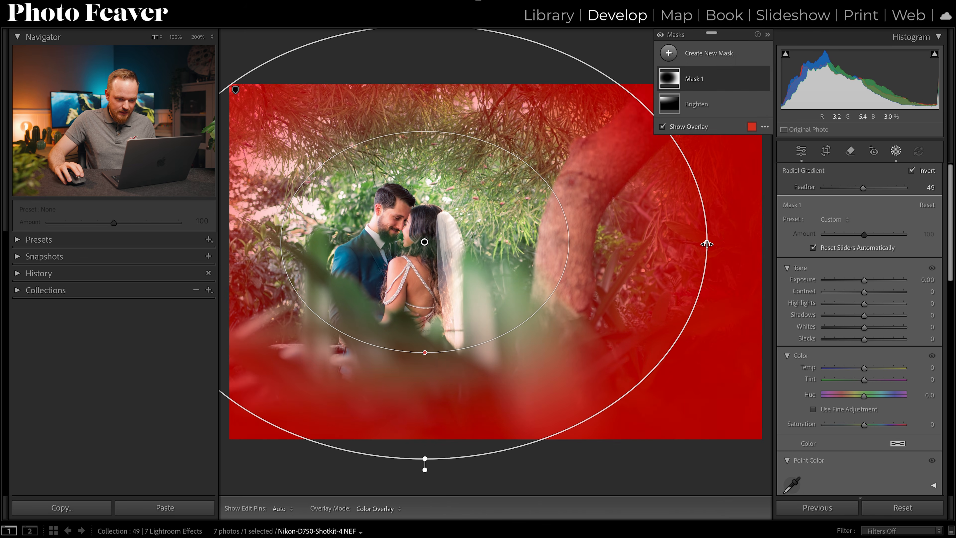
pyautogui.moveTo(706, 244); pyautogui.dragTo(786, 251)
pyautogui.moveTo(610, 302); pyautogui.dragTo(589, 314)
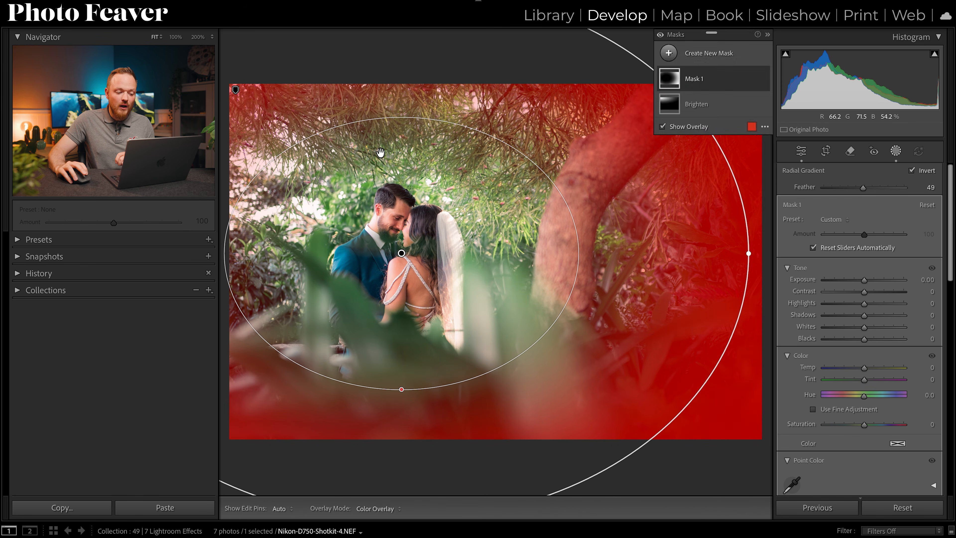
pyautogui.moveTo(490, 265)
pyautogui.mouseDown()
pyautogui.moveTo(730, 211)
pyautogui.moveTo(463, 311)
pyautogui.moveTo(668, 139)
pyautogui.moveTo(470, 175)
pyautogui.moveTo(446, 316)
pyautogui.moveTo(513, 273)
pyautogui.moveTo(504, 256)
pyautogui.moveTo(483, 259)
pyautogui.moveTo(484, 251)
pyautogui.mouseUp()
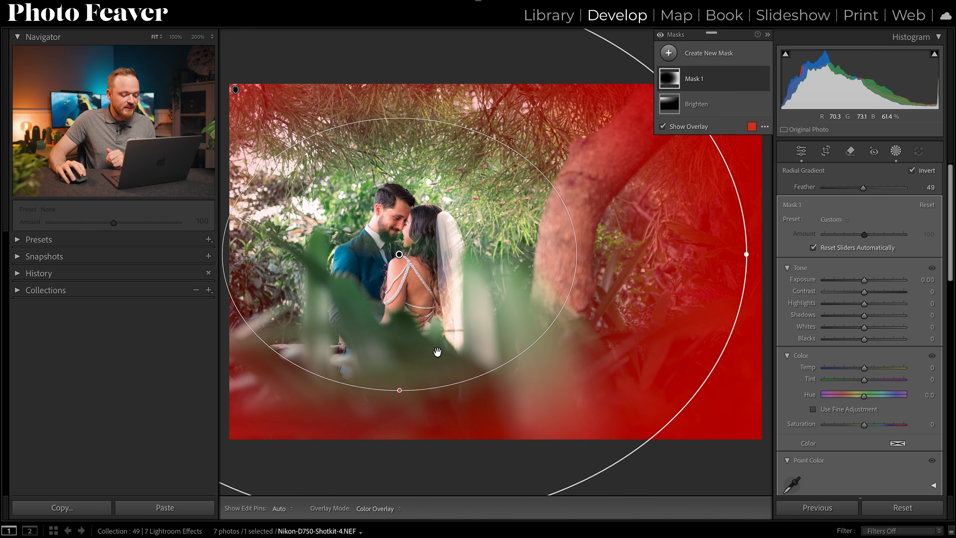
pyautogui.moveTo(400, 394); pyautogui.dragTo(399, 367)
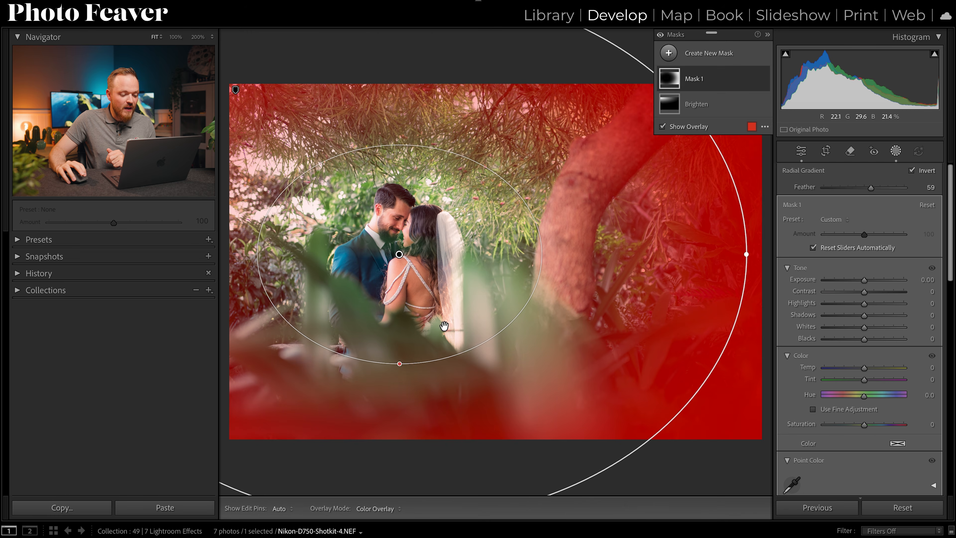
pyautogui.moveTo(747, 258); pyautogui.dragTo(744, 259)
pyautogui.moveTo(686, 275); pyautogui.dragTo(688, 274)
# Darken the area around the couple by setting the inverted radial mask's exposure to -1.00.
pyautogui.moveTo(864, 279); pyautogui.dragTo(852, 281)
pyautogui.click(925, 280)
pyautogui.press('Up')
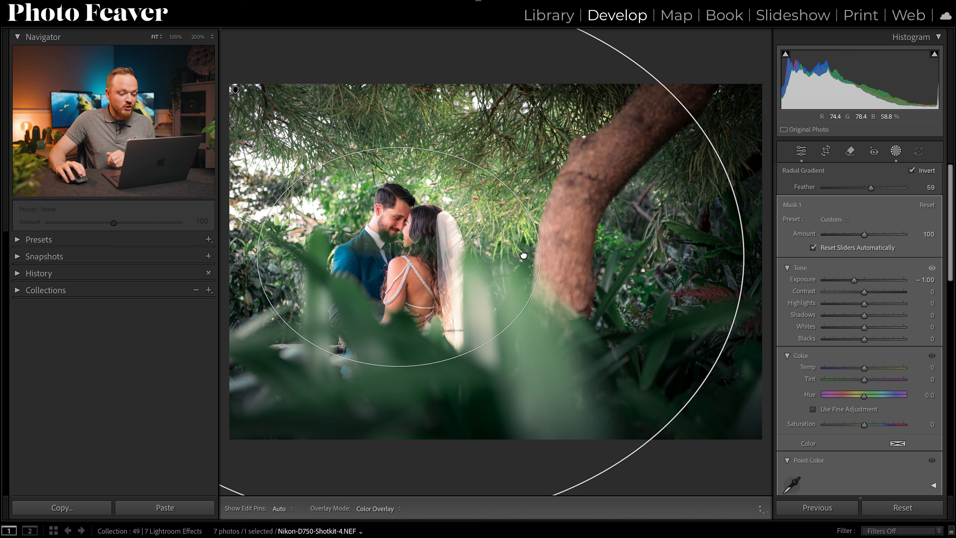